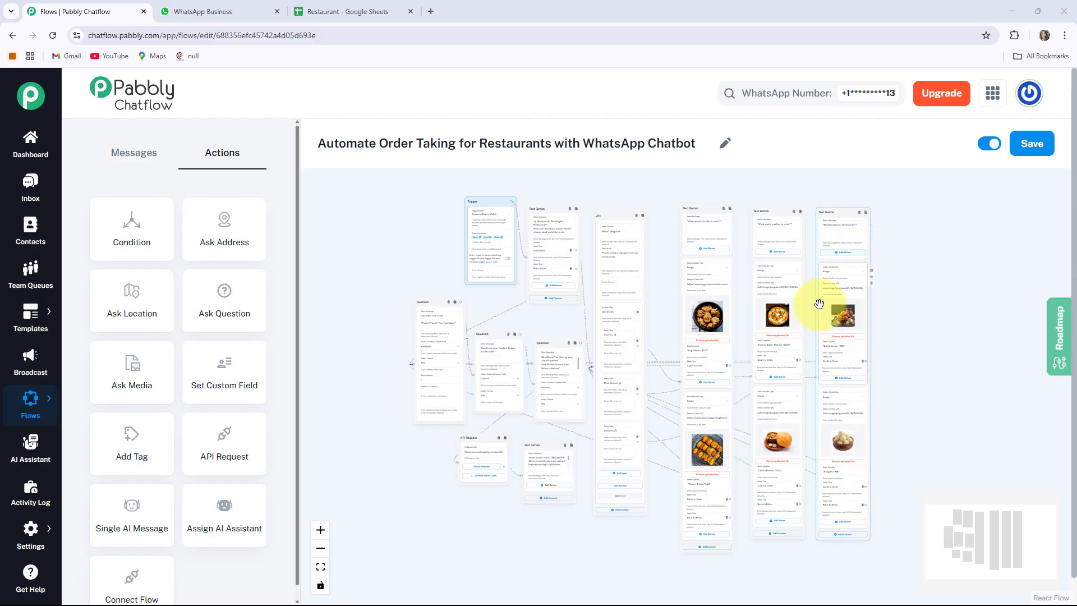
In the restaurant bot chat, send the keyword 'Menu' to trigger the bot.
click(212, 15)
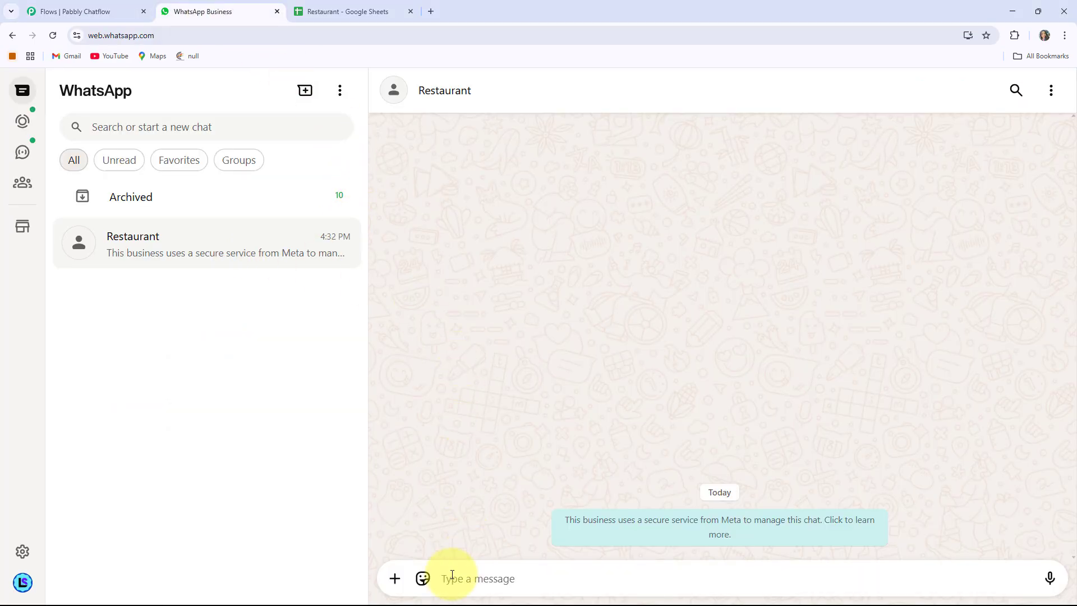
text(Menu)
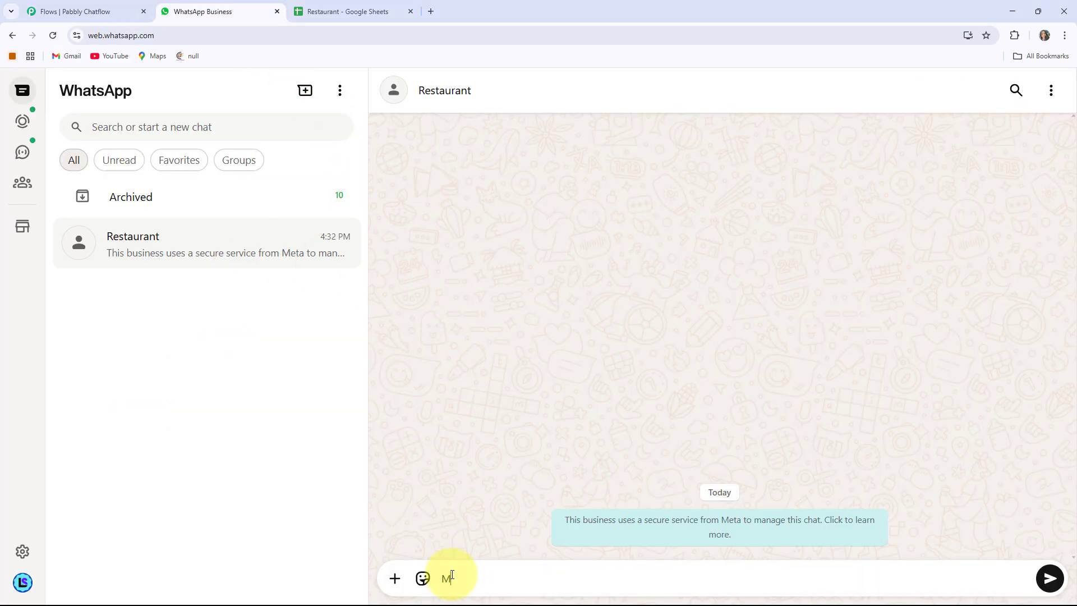
key(Return)
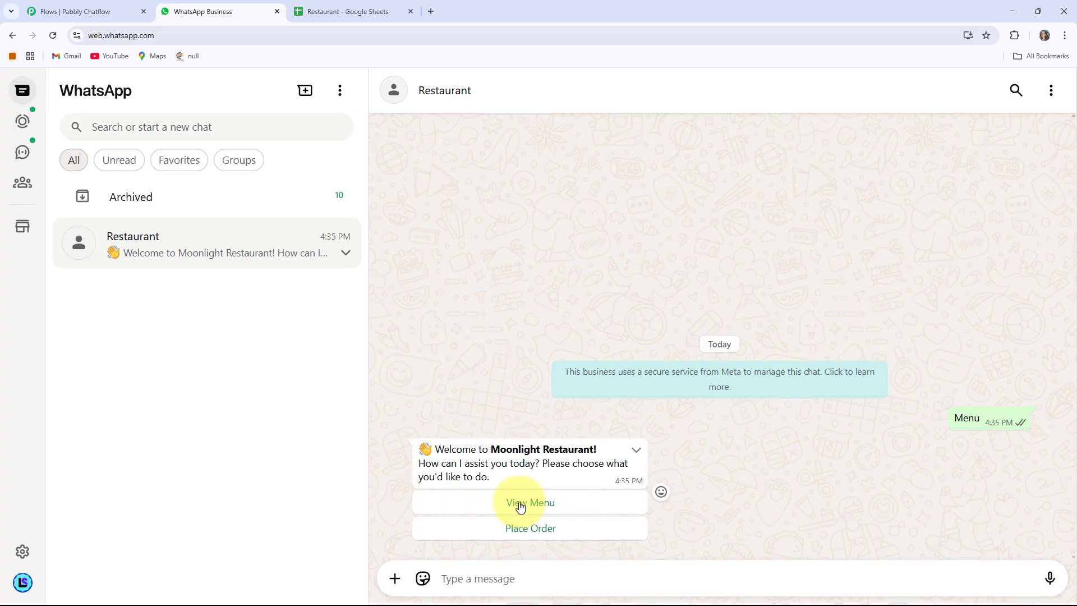
Ask the bot to view the menu and pick Starters from the category list.
click(535, 507)
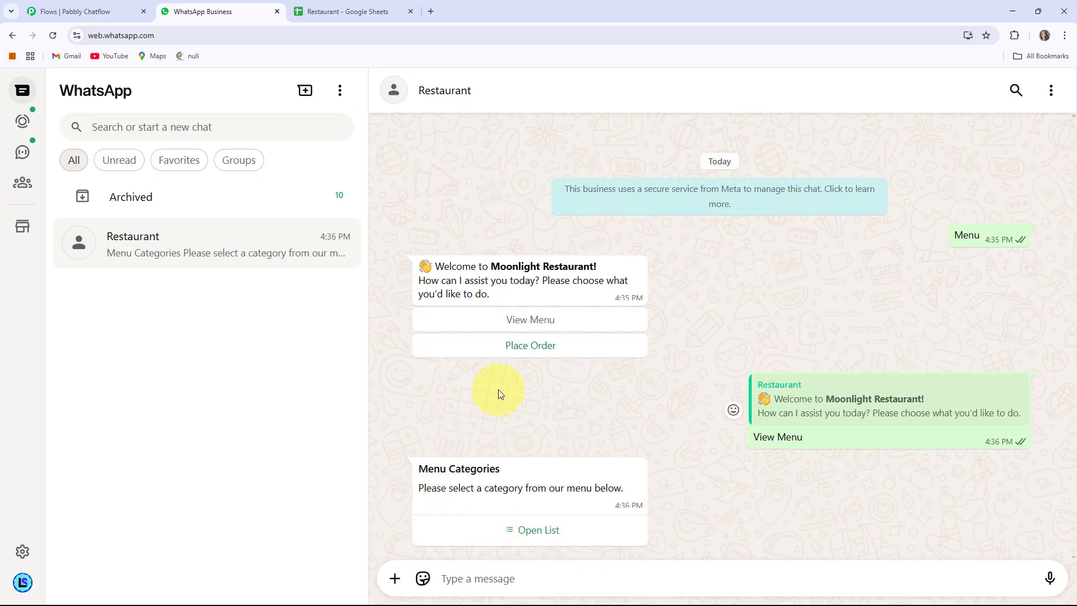
drag(499, 468, 417, 469)
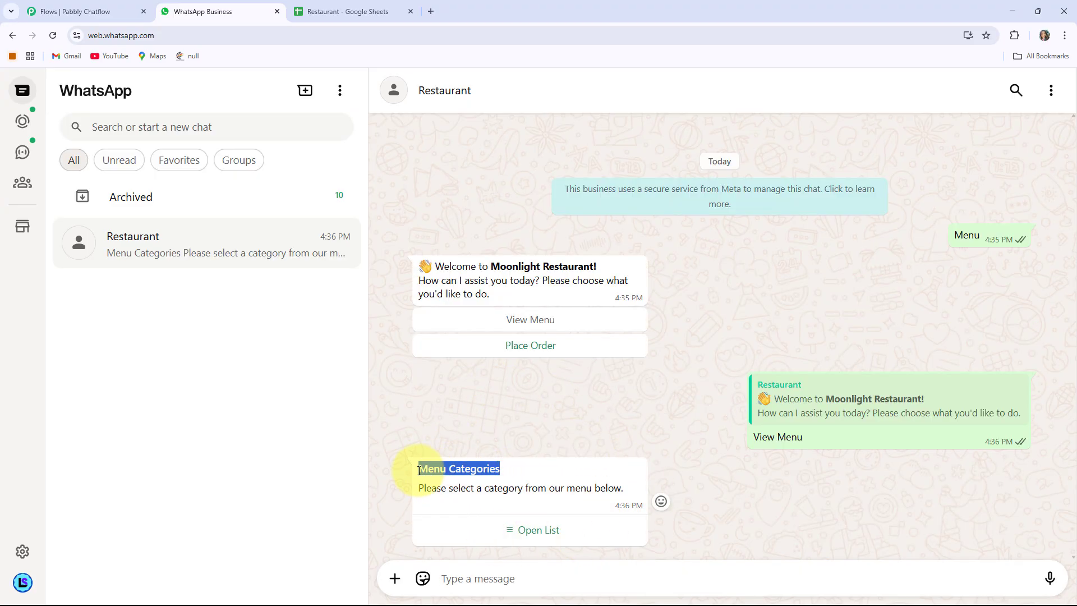
click(481, 492)
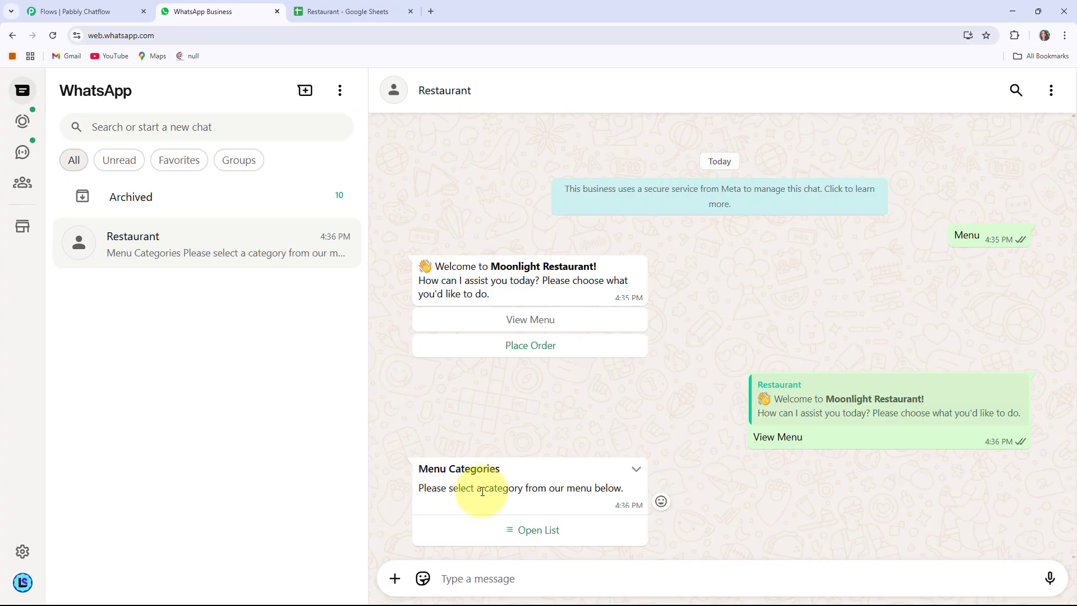
click(551, 534)
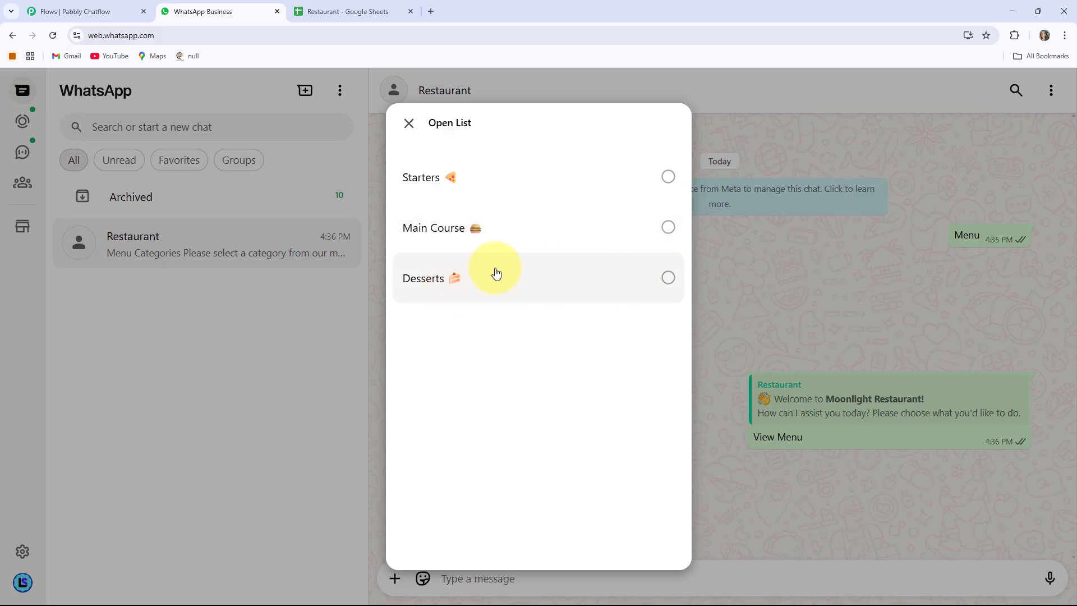
click(437, 178)
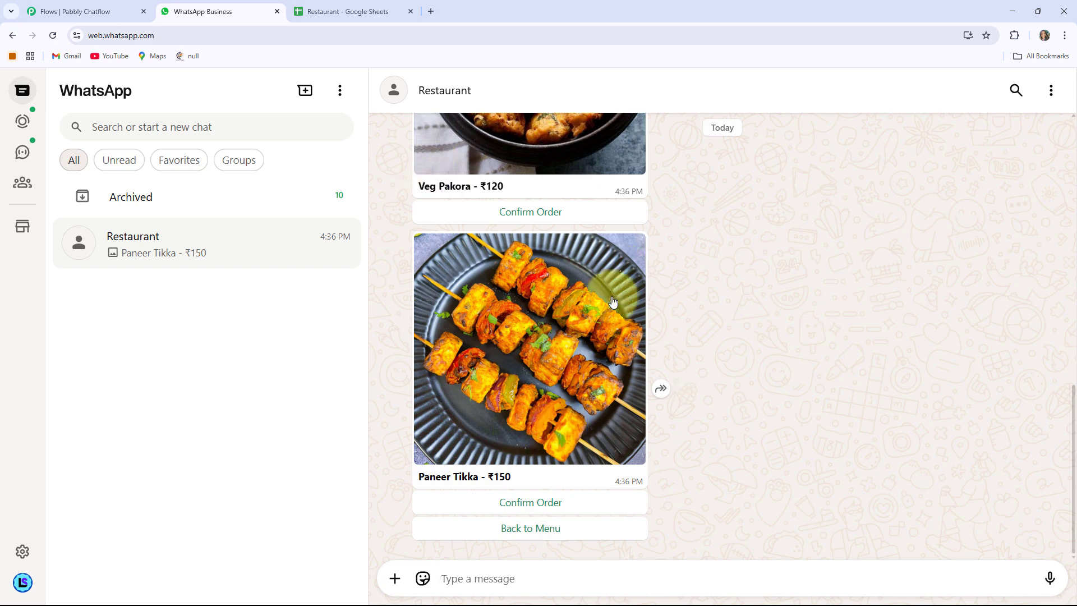
Confirm the Paneer Tikka order, then send the customer's full name and contact number.
scroll(567, 313, up, 1)
scroll(566, 312, down, 1)
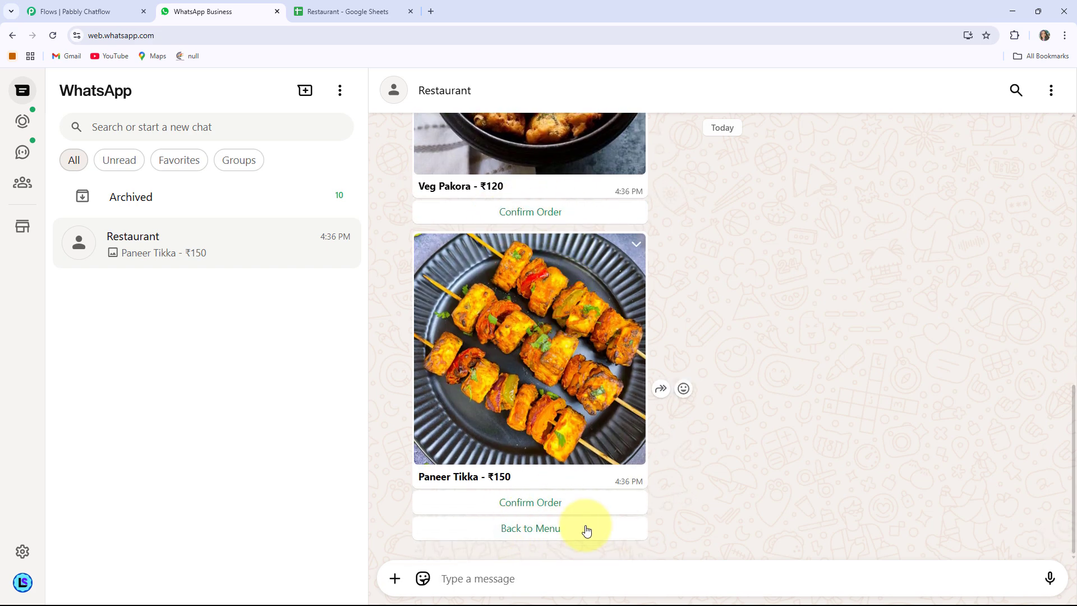
click(546, 509)
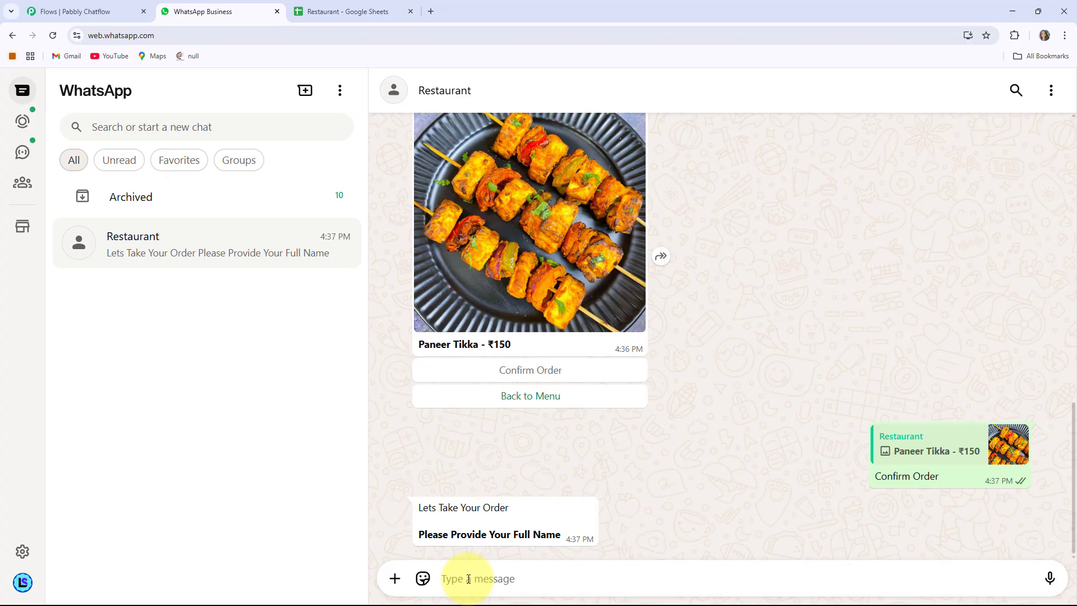
key(Return)
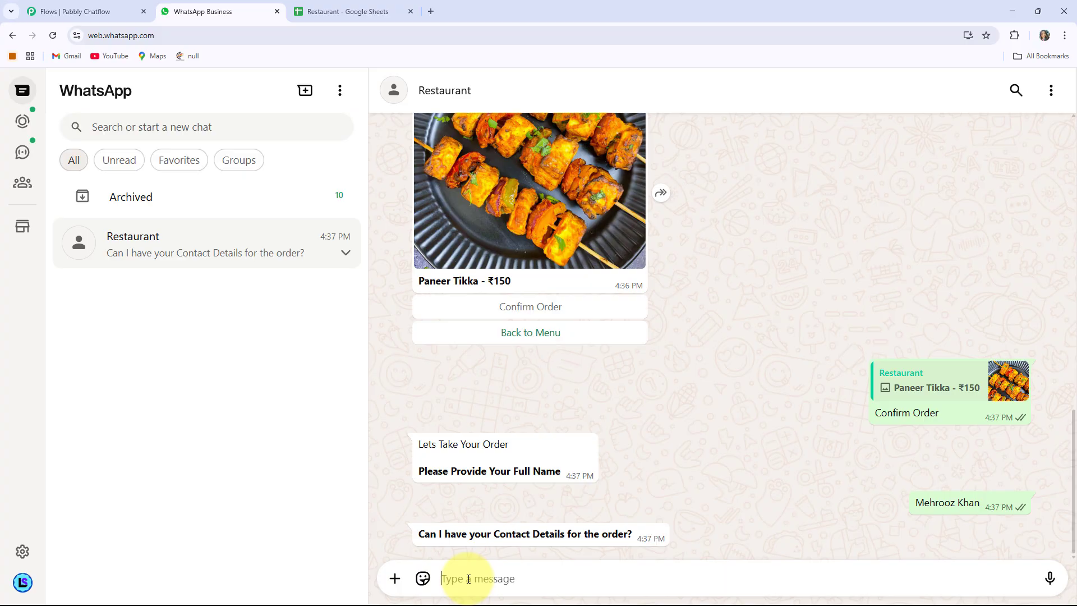
text(999994999)
key(Return)
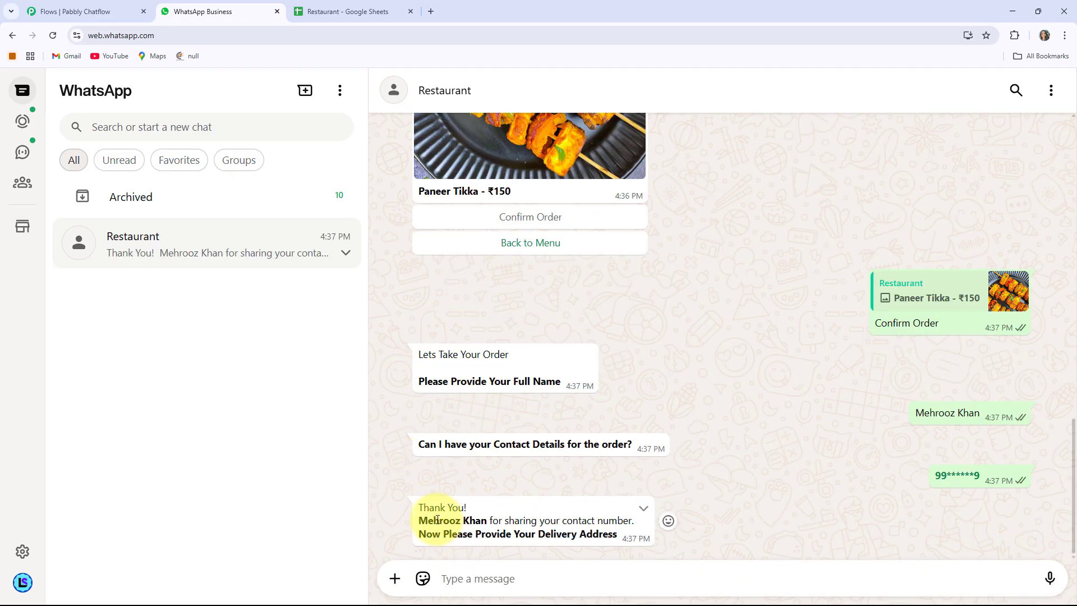
Paste and send the delivery address to the bot.
drag(421, 520, 490, 522)
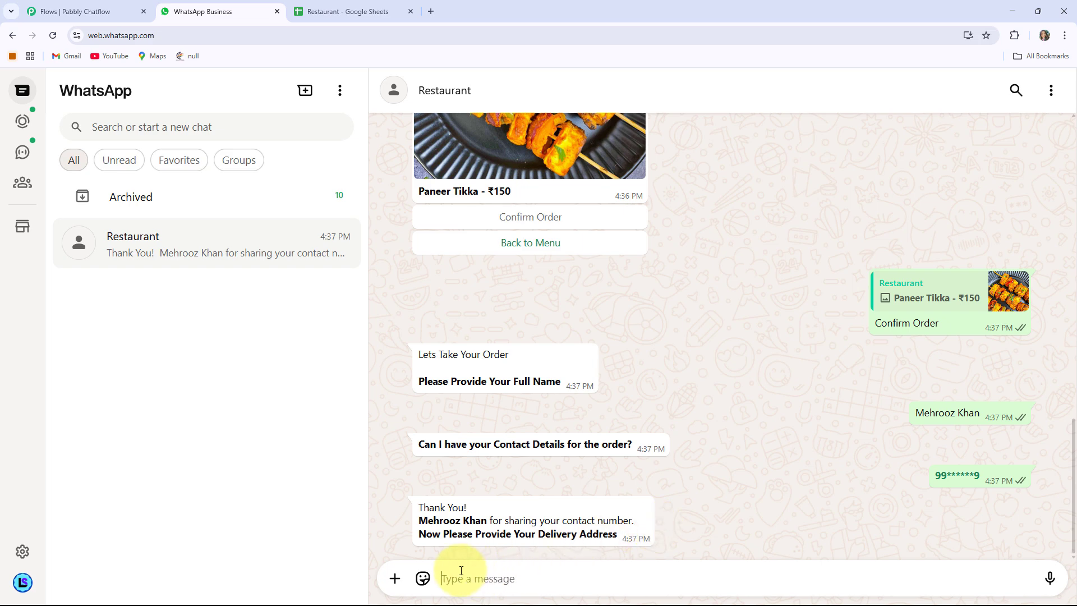
key(Return)
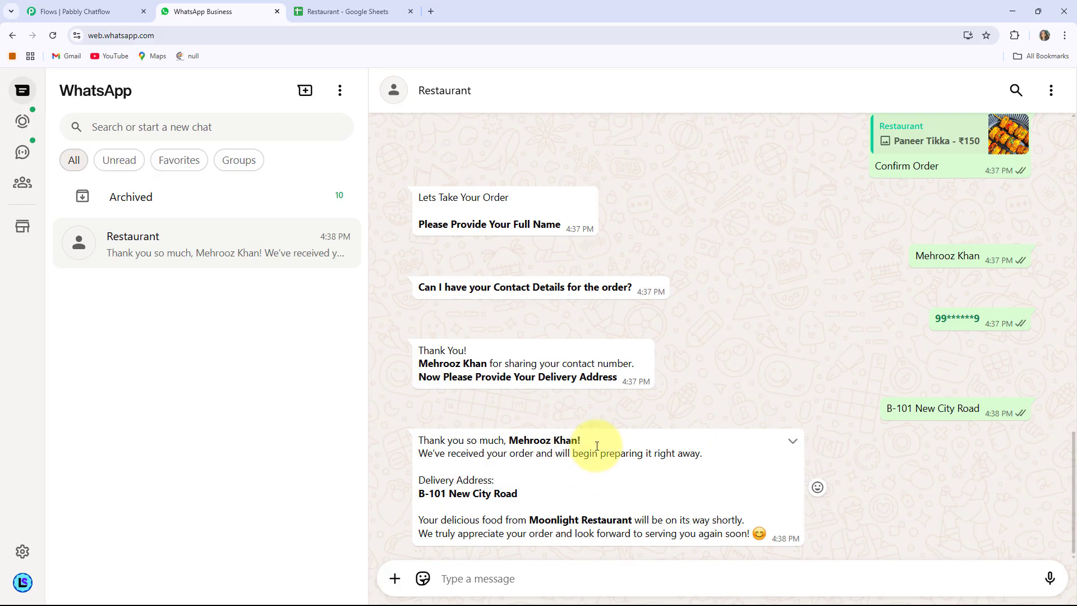
drag(517, 494, 418, 496)
click(561, 495)
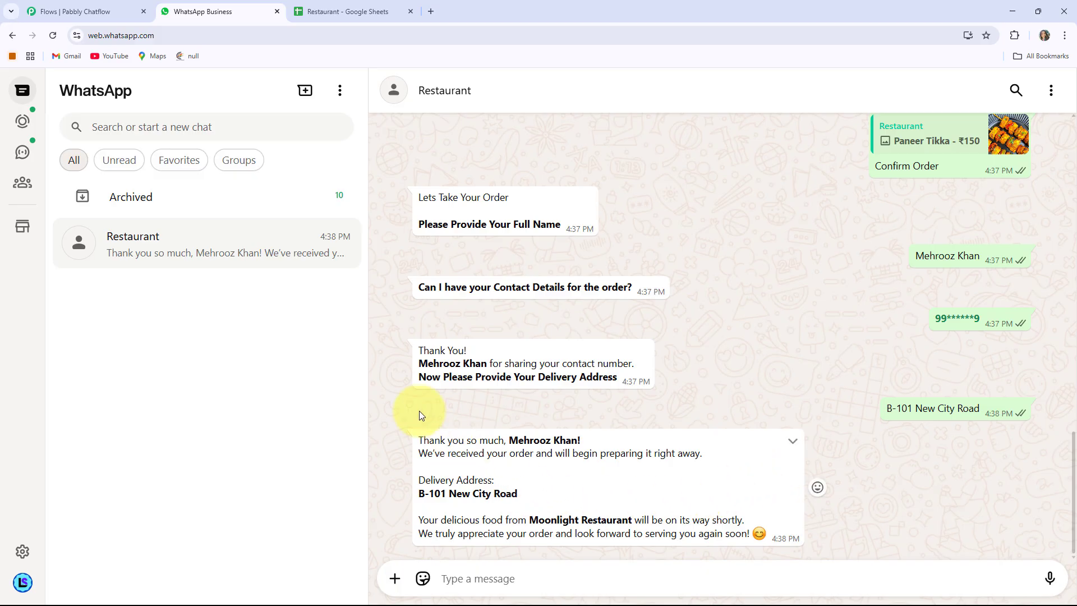
Check the new order row in the Restaurant spreadsheet.
click(370, 13)
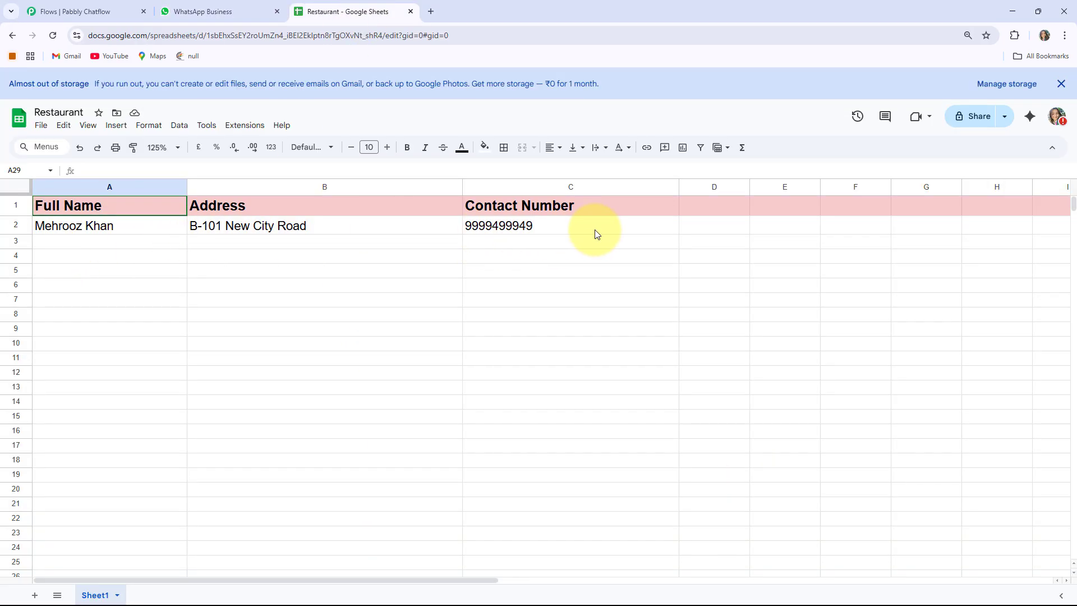
click(210, 17)
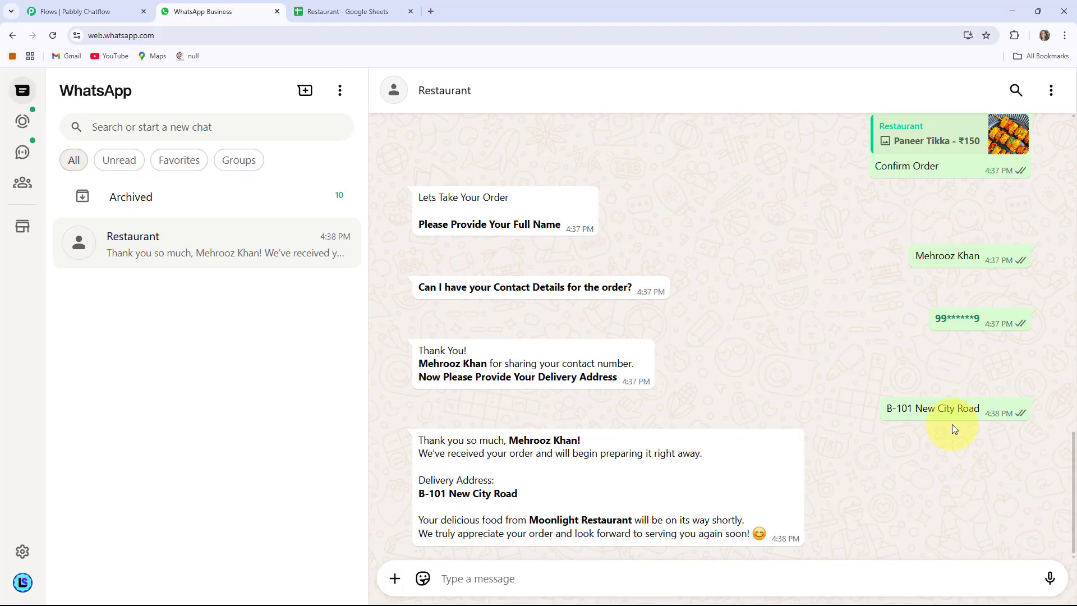
click(316, 11)
Scroll back up the restaurant chat and close the Restaurant - Google Sheets tab.
click(200, 18)
scroll(746, 379, up, 4)
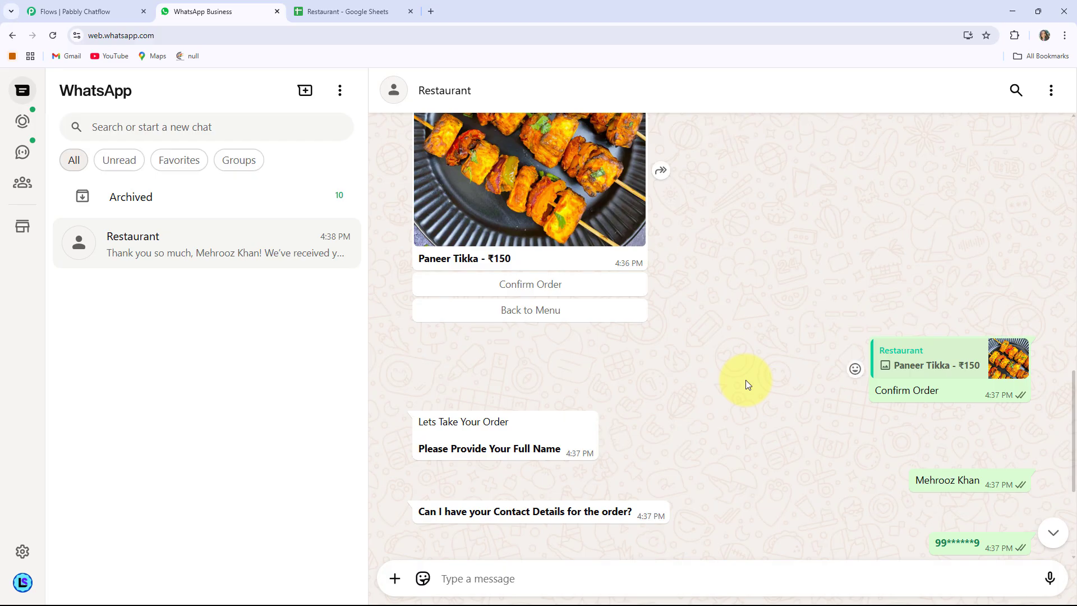
scroll(746, 383, up, 1)
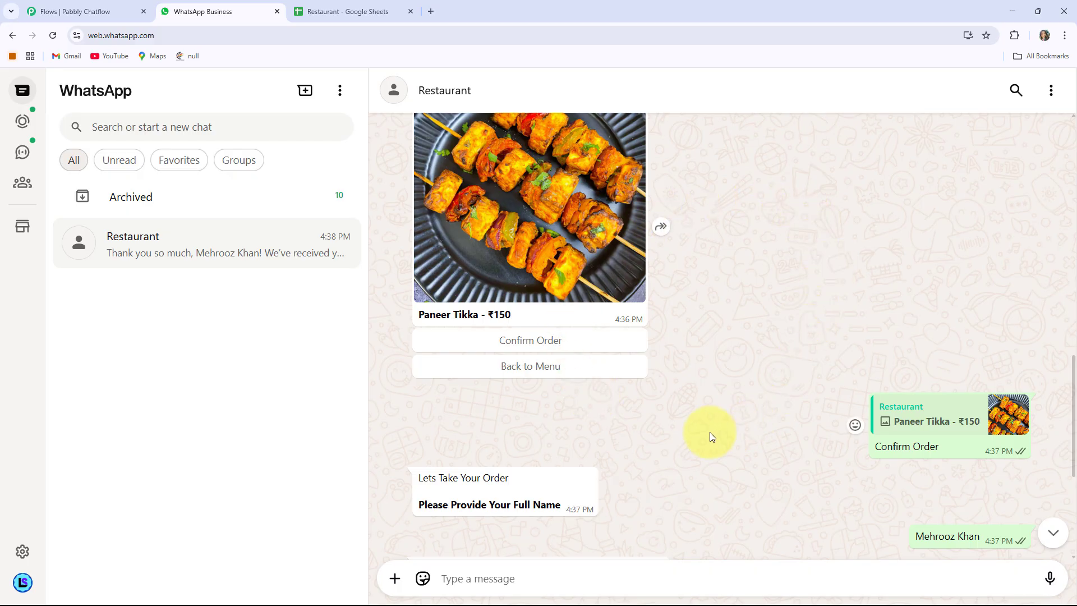
click(411, 11)
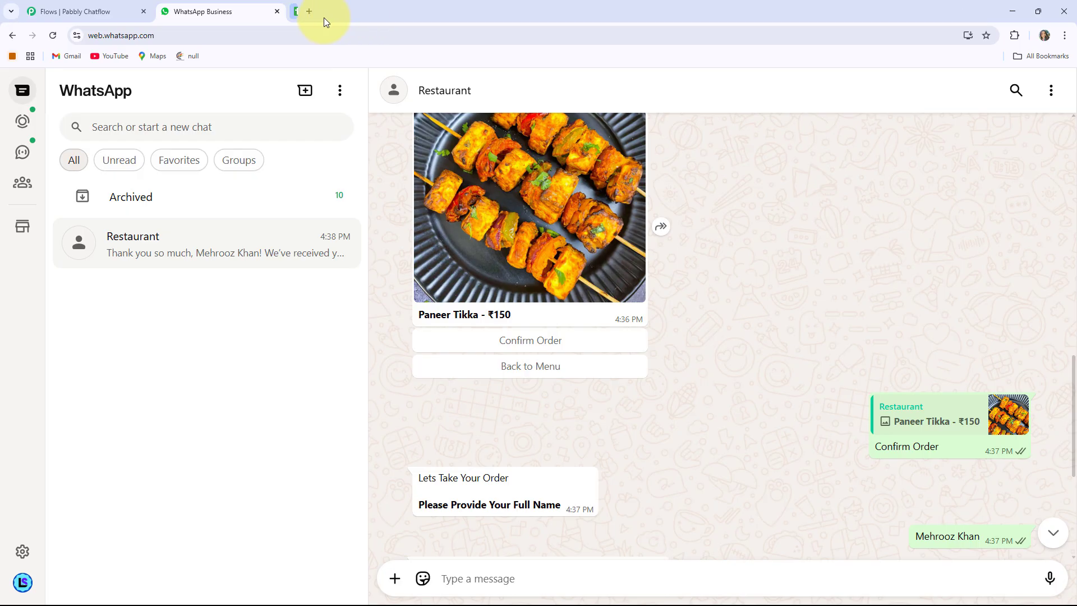
Open a new tab and load pabbly.com/chatflow from the 'pabb' address suggestion.
click(298, 11)
click(199, 34)
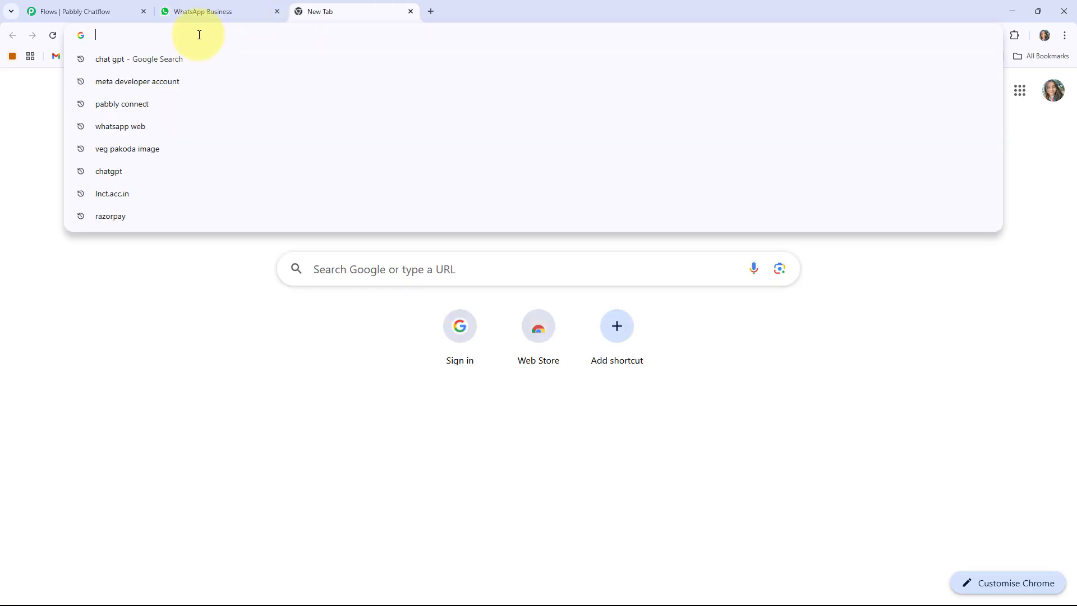
text(pabb)
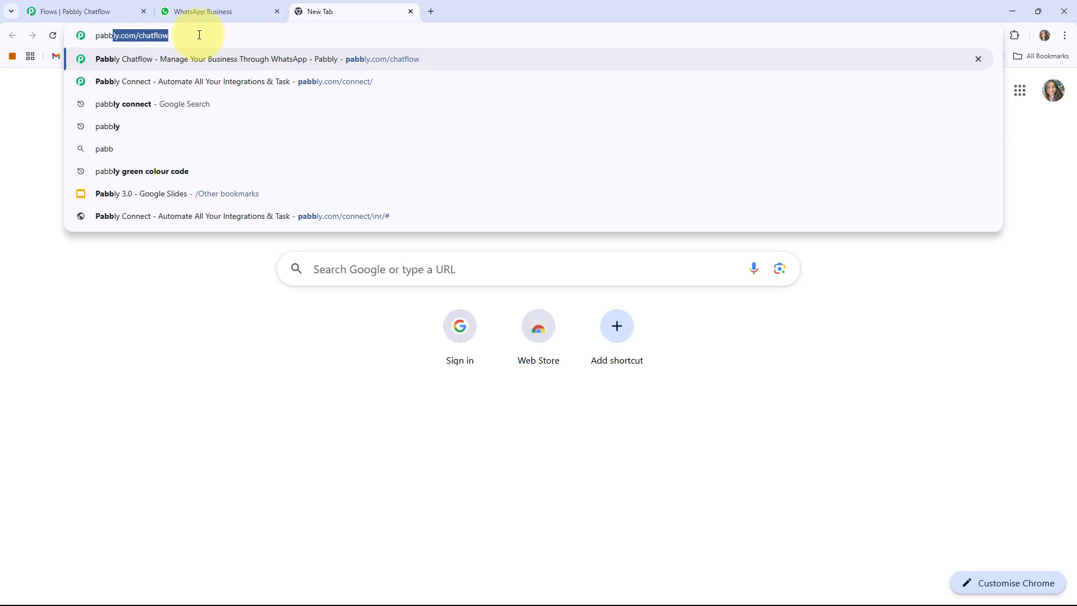
key(Right)
key(Return)
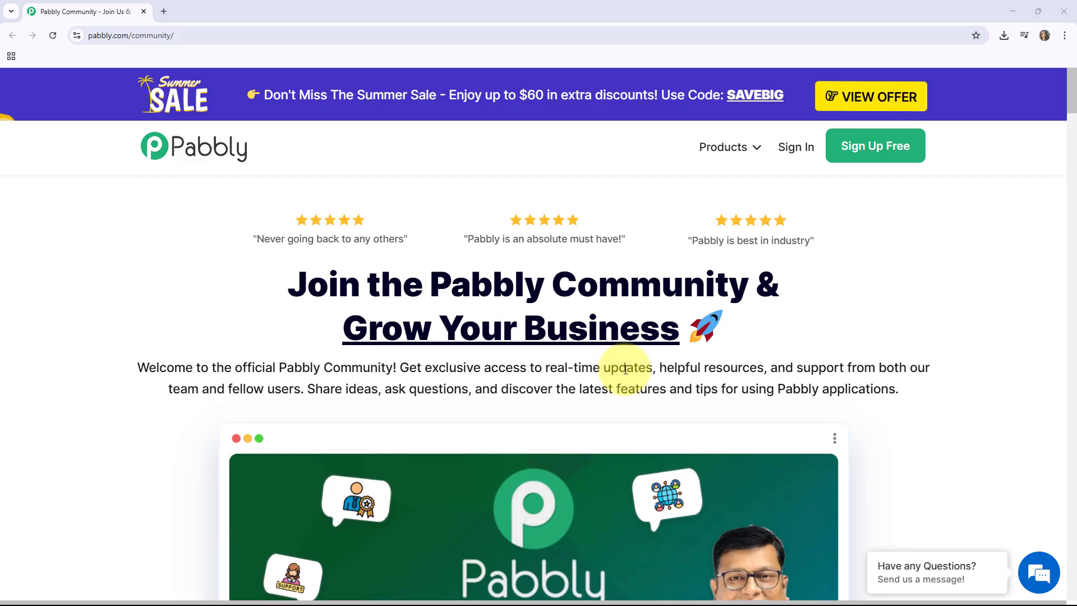
Scroll through the Pabbly Community join page.
scroll(625, 369, down, 2)
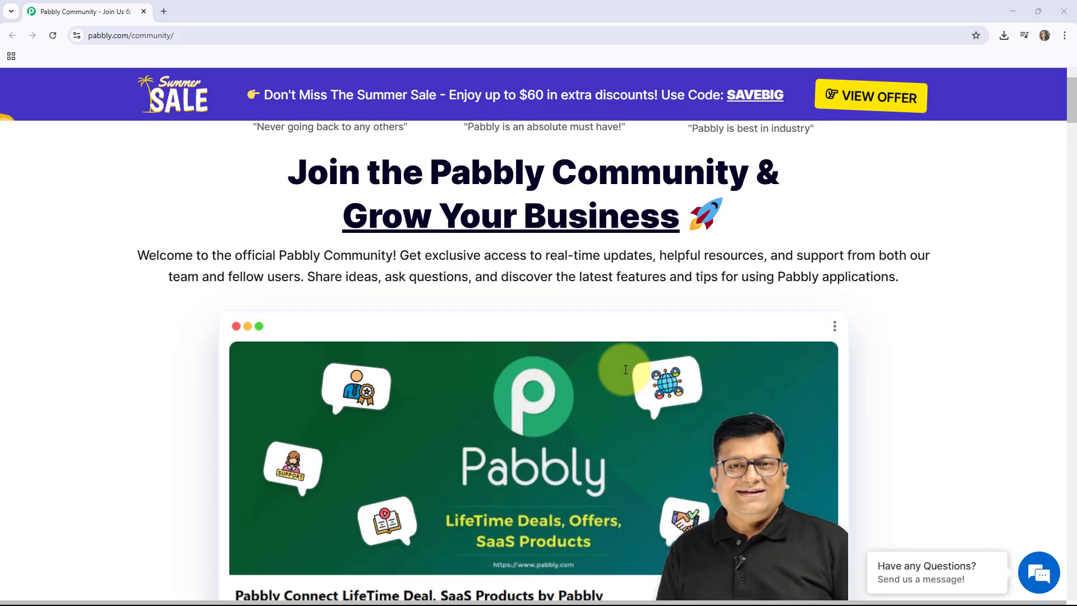
scroll(625, 369, down, 1)
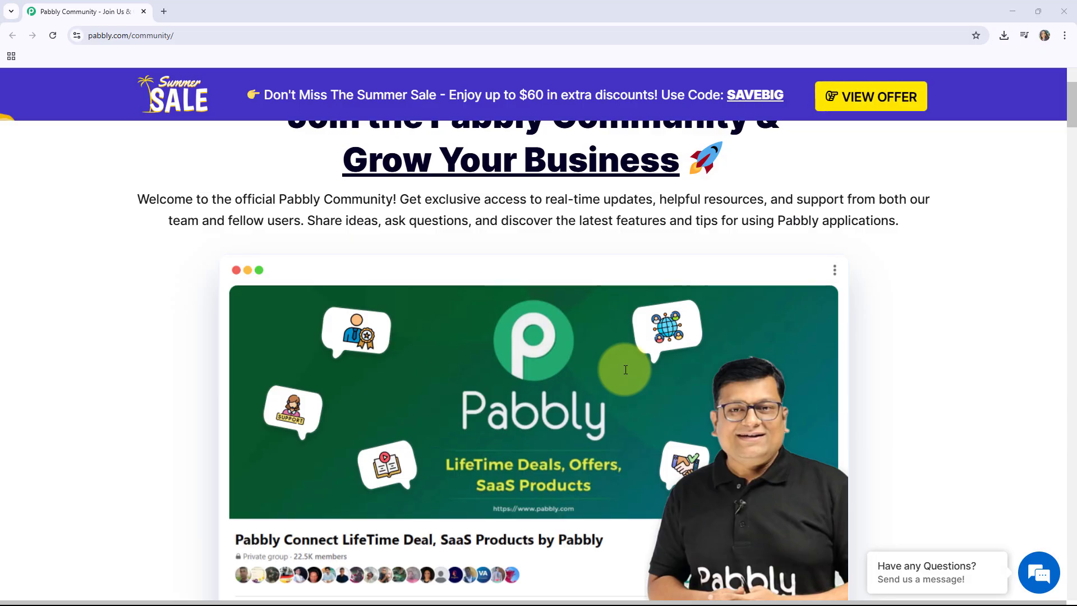
scroll(626, 369, down, 4)
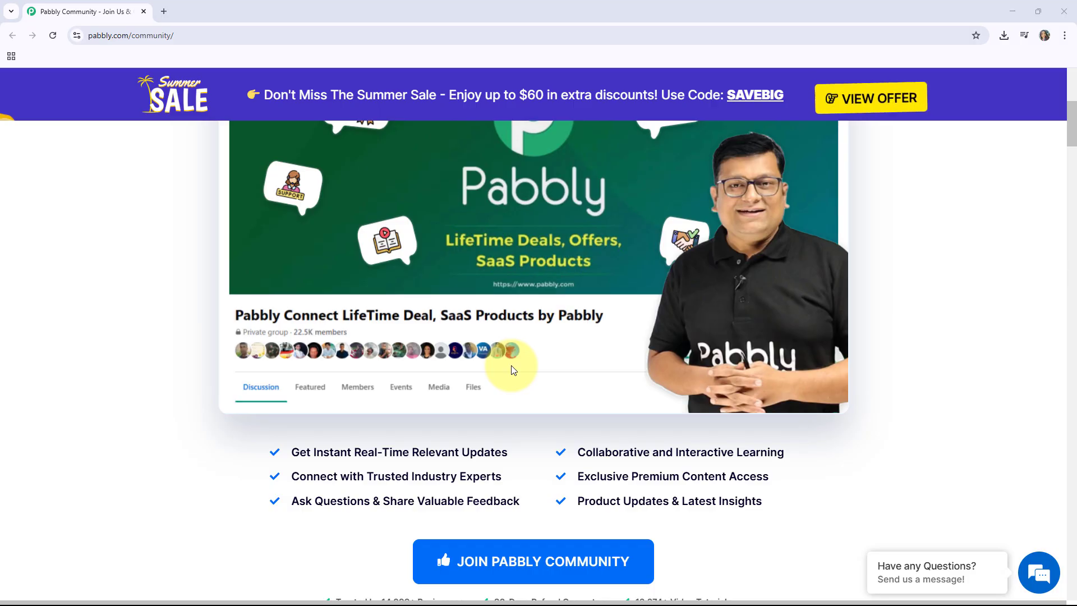
scroll(345, 302, down, 2)
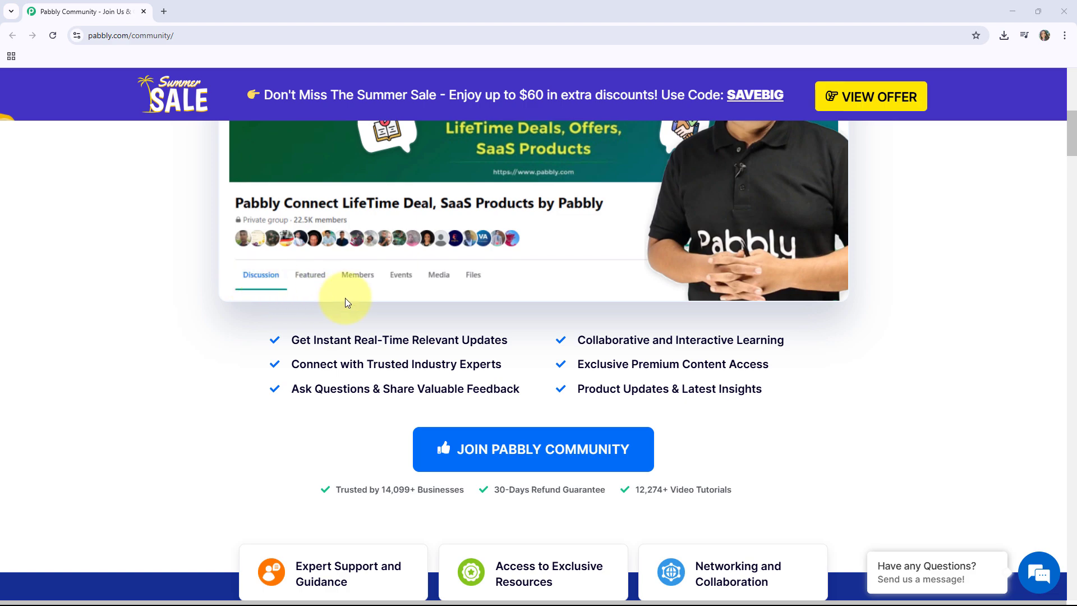
scroll(412, 172, up, 10)
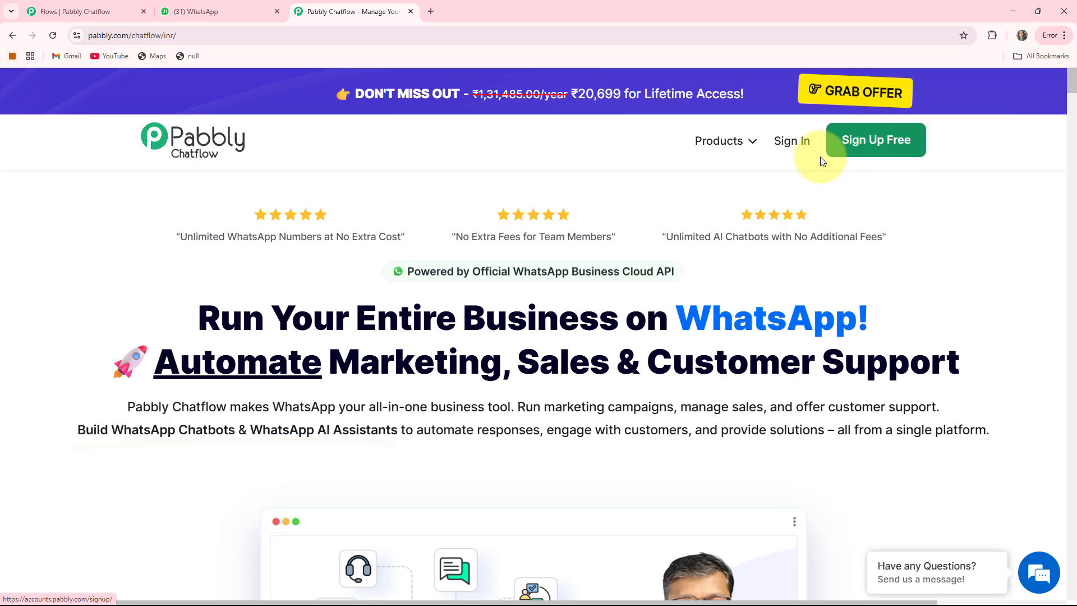
Sign in to Pabbly Accounts and choose Access Now on the Pabbly Chatflow card.
click(793, 144)
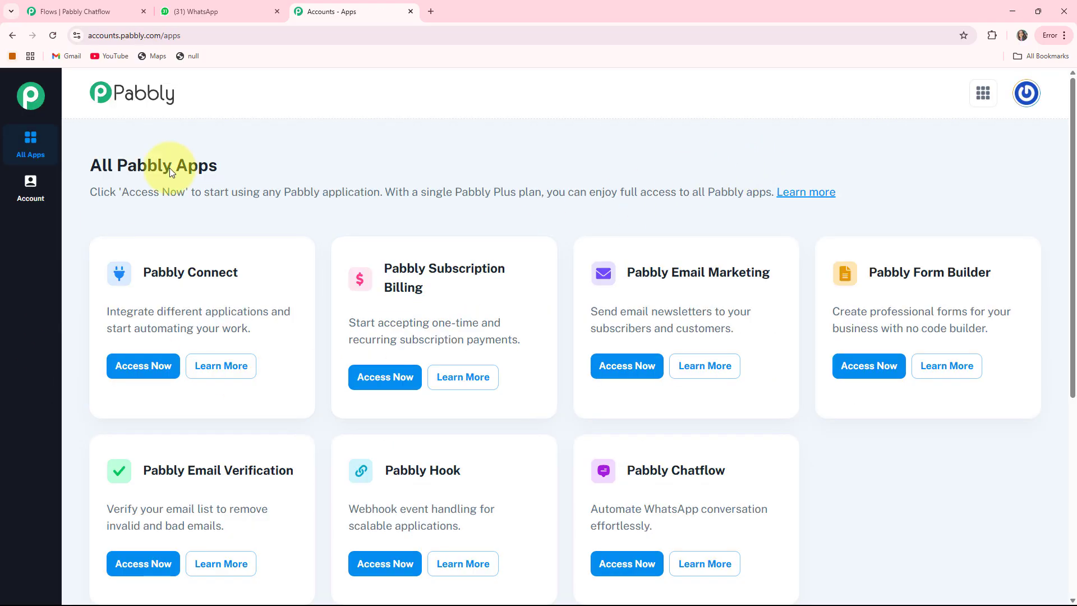
scroll(667, 403, down, 1)
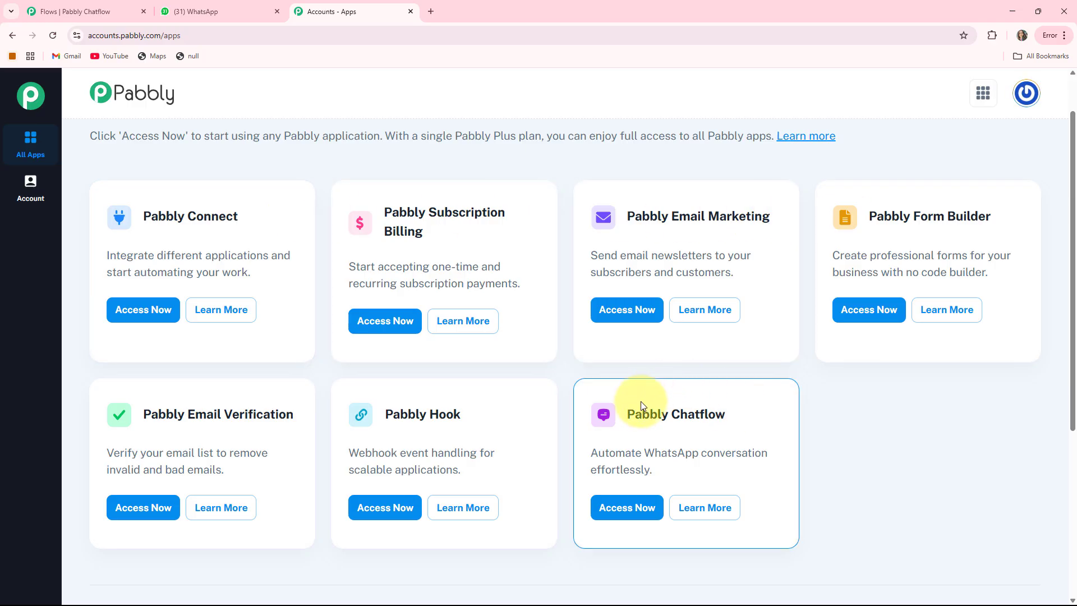
drag(630, 417, 763, 414)
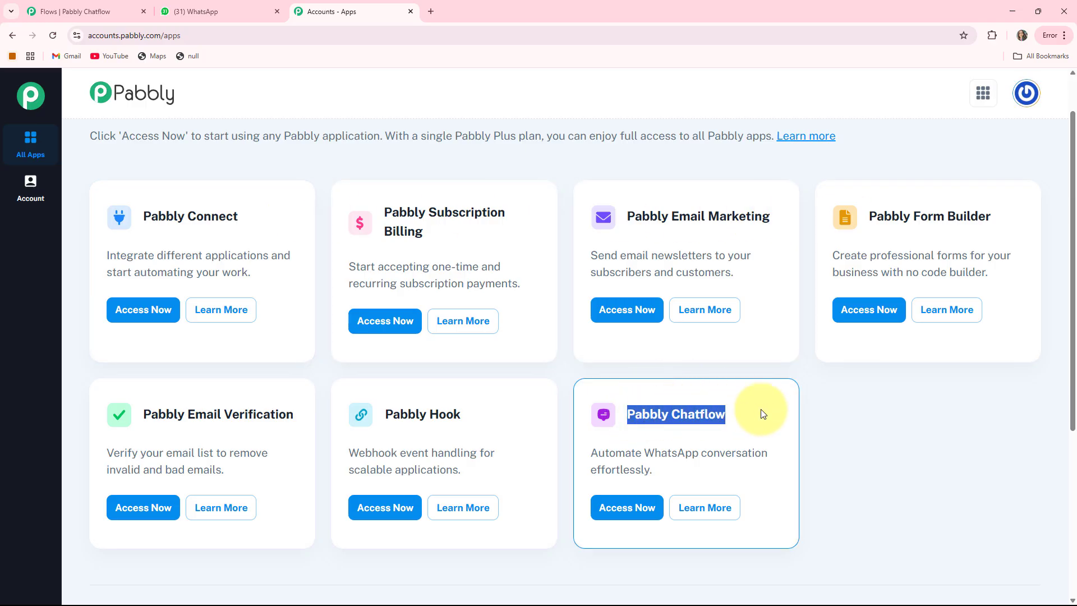
click(645, 507)
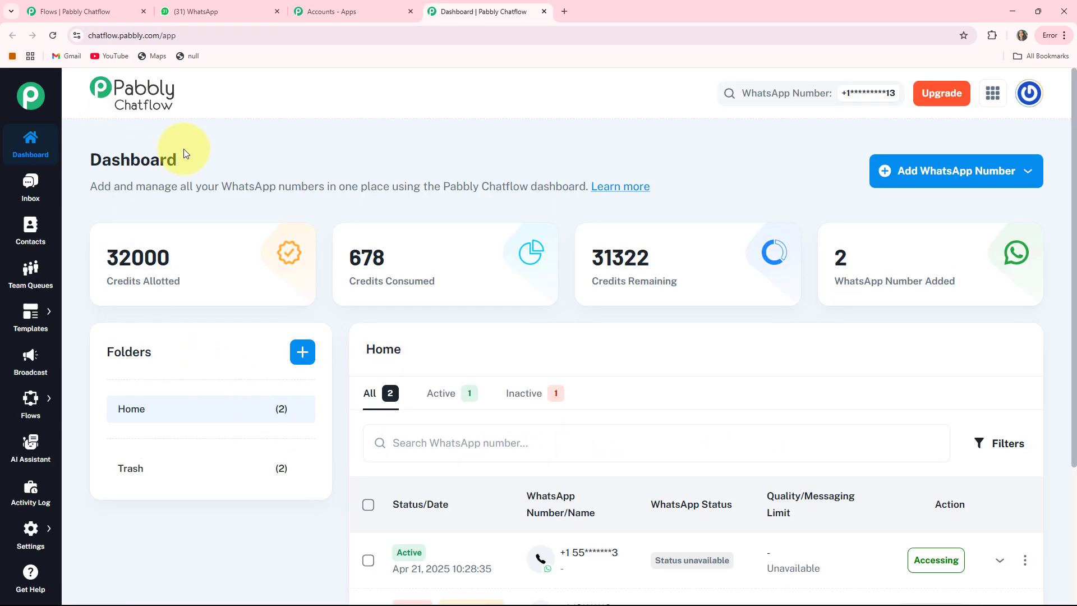
Review the Credits Allotted, Consumed and Remaining cards, then go to the Inbox.
mouse_move(110, 283)
drag(110, 284, 212, 284)
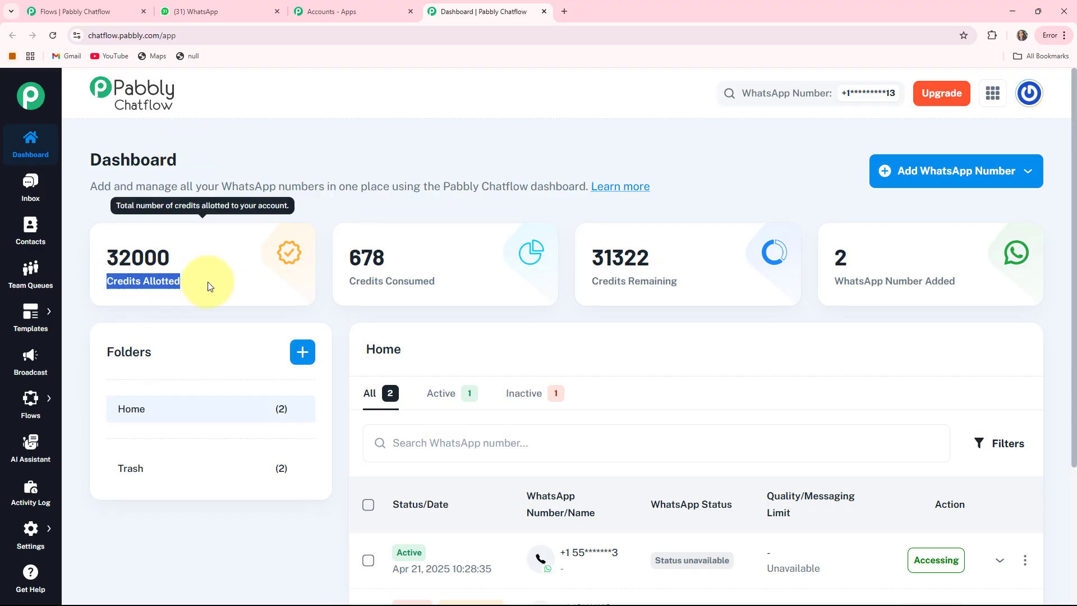
mouse_move(369, 287)
drag(345, 281, 712, 279)
mouse_move(902, 290)
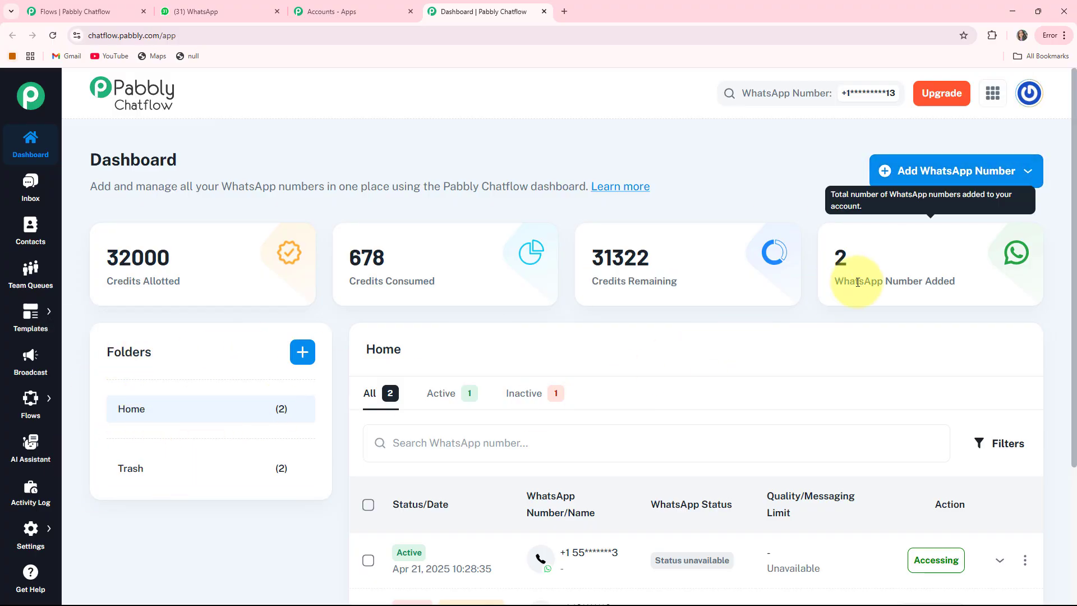
scroll(295, 320, down, 3)
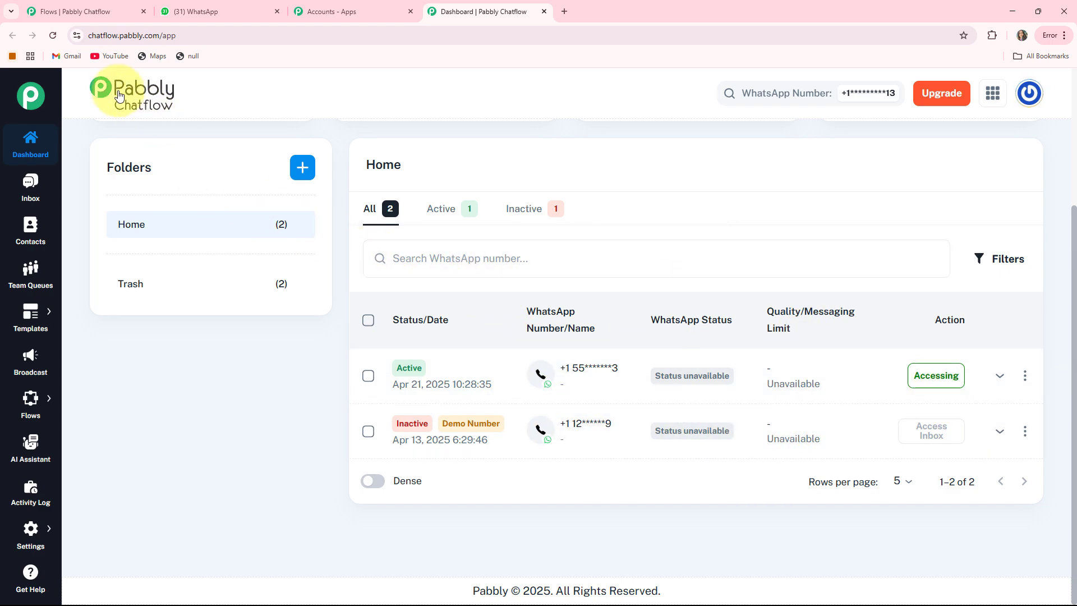
scroll(135, 140, up, 3)
click(29, 183)
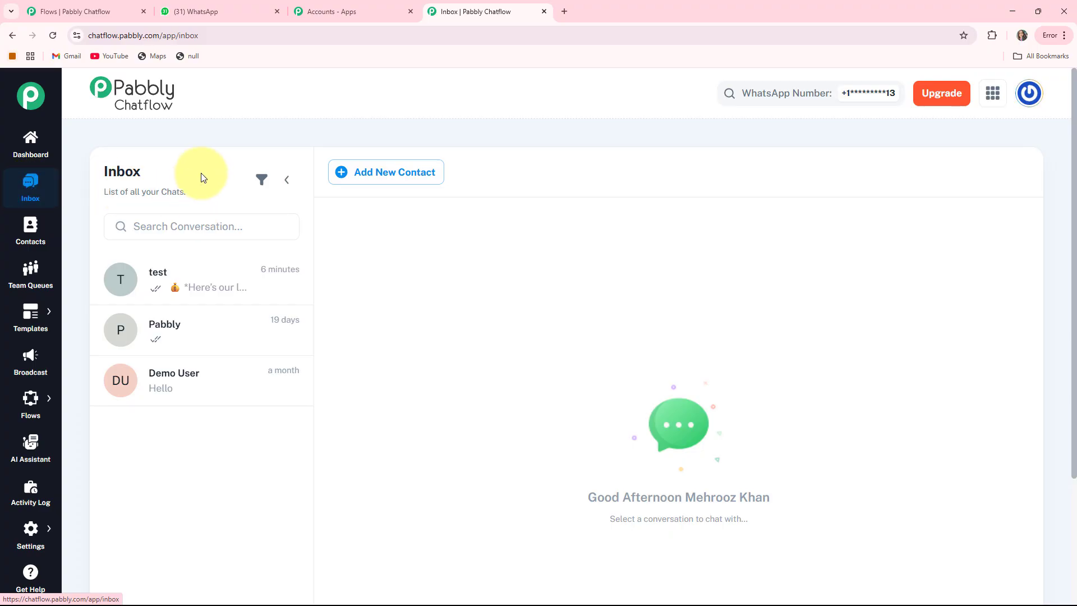
Browse the Contacts, Team Queues and Templates List pages.
click(31, 239)
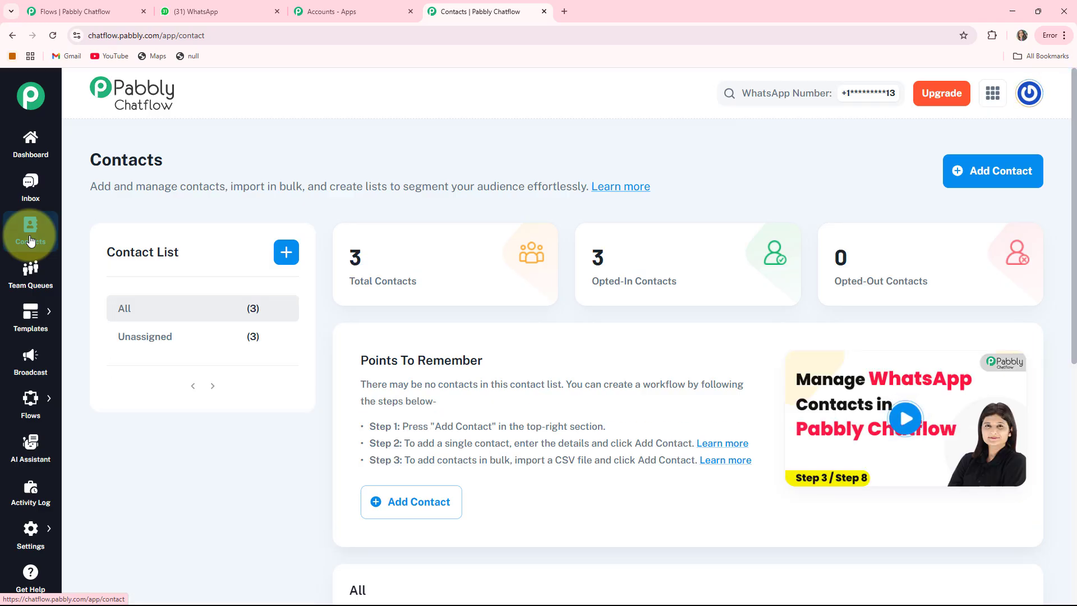
click(30, 278)
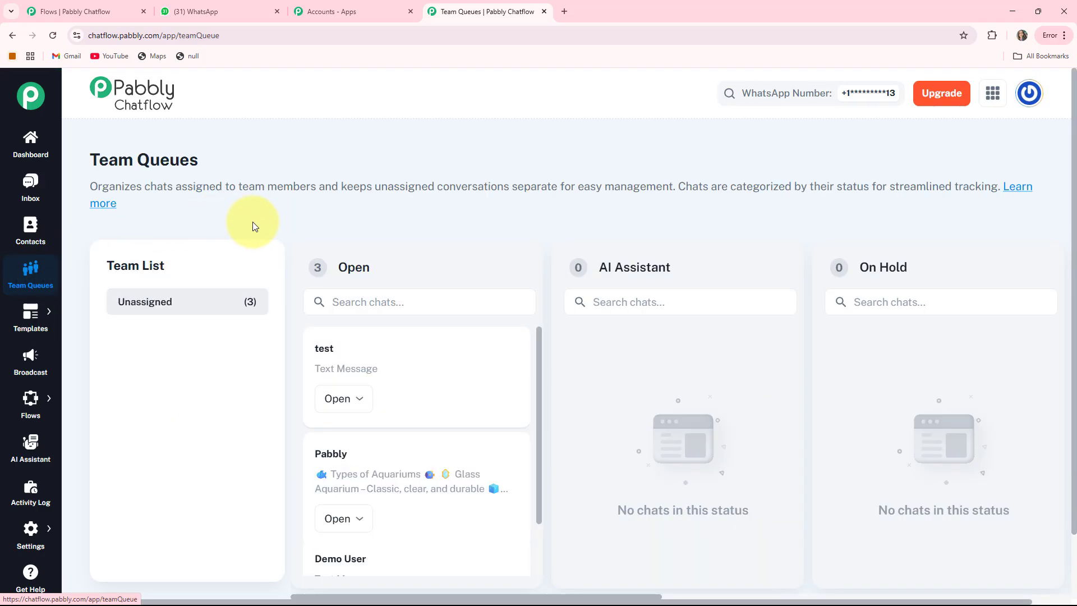
mouse_move(29, 312)
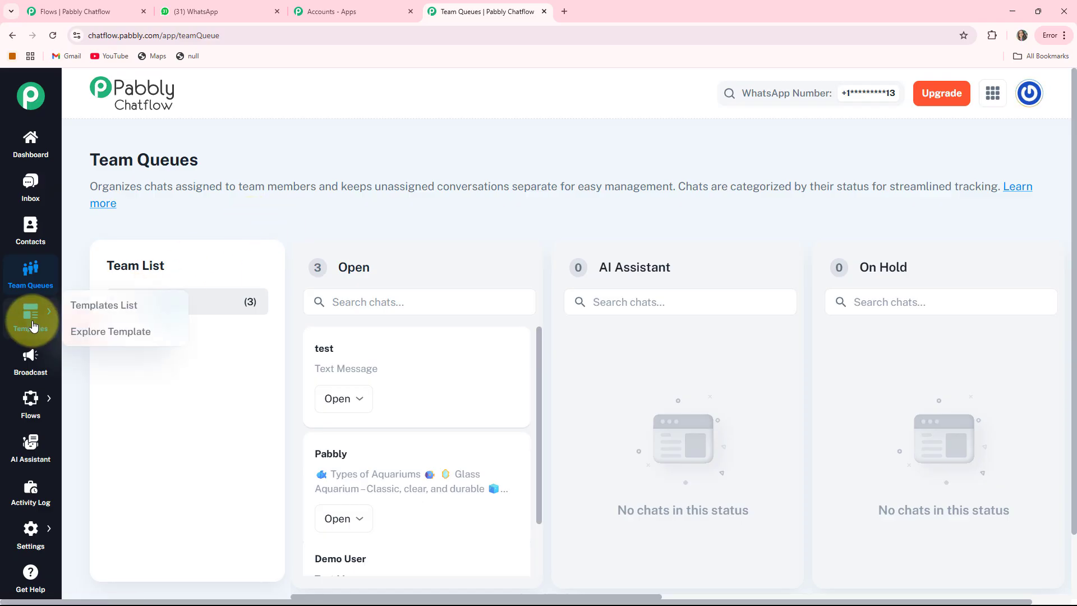
click(76, 308)
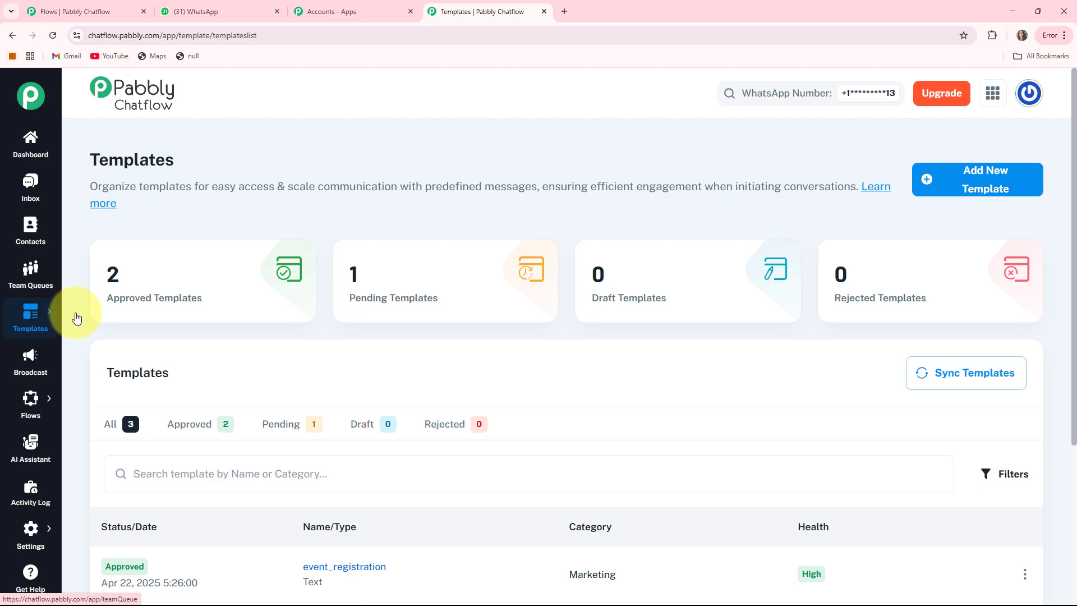
Browse the Broadcast, AI Assistant and Activity Log pages.
click(33, 359)
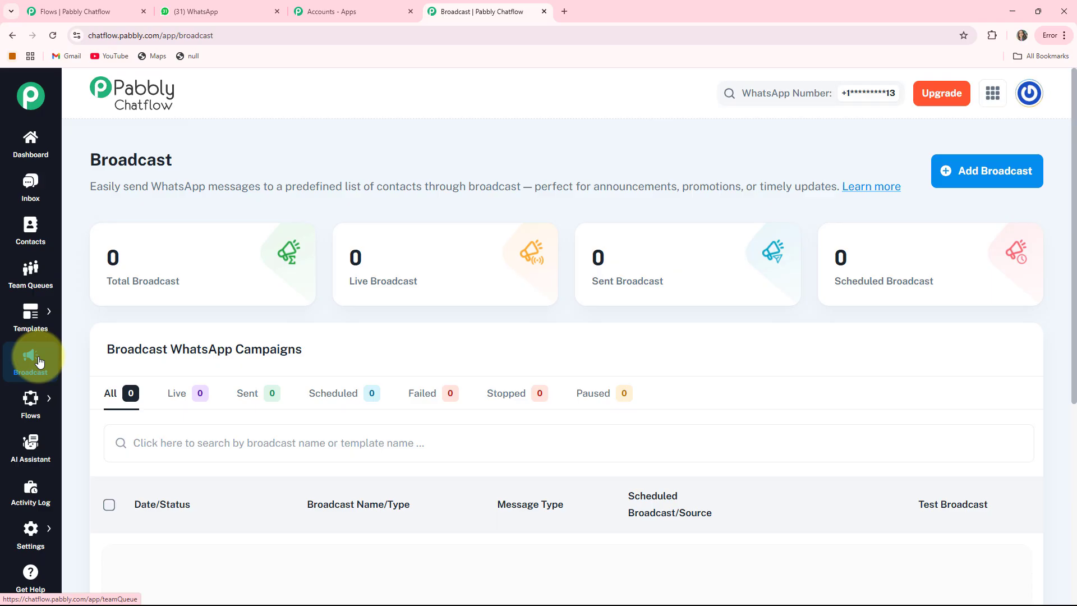
click(78, 391)
click(25, 449)
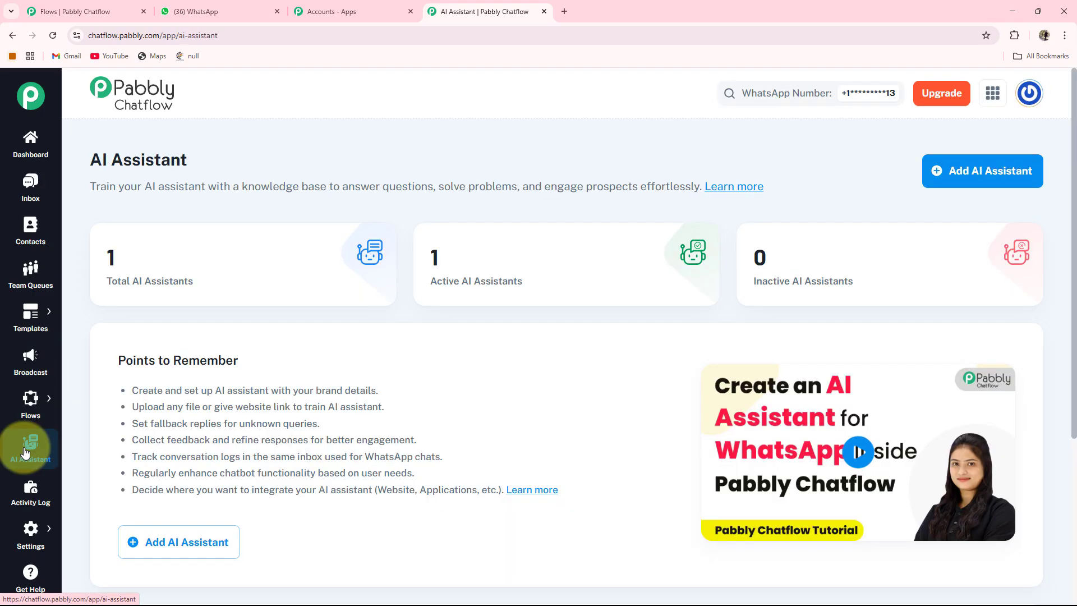
click(23, 503)
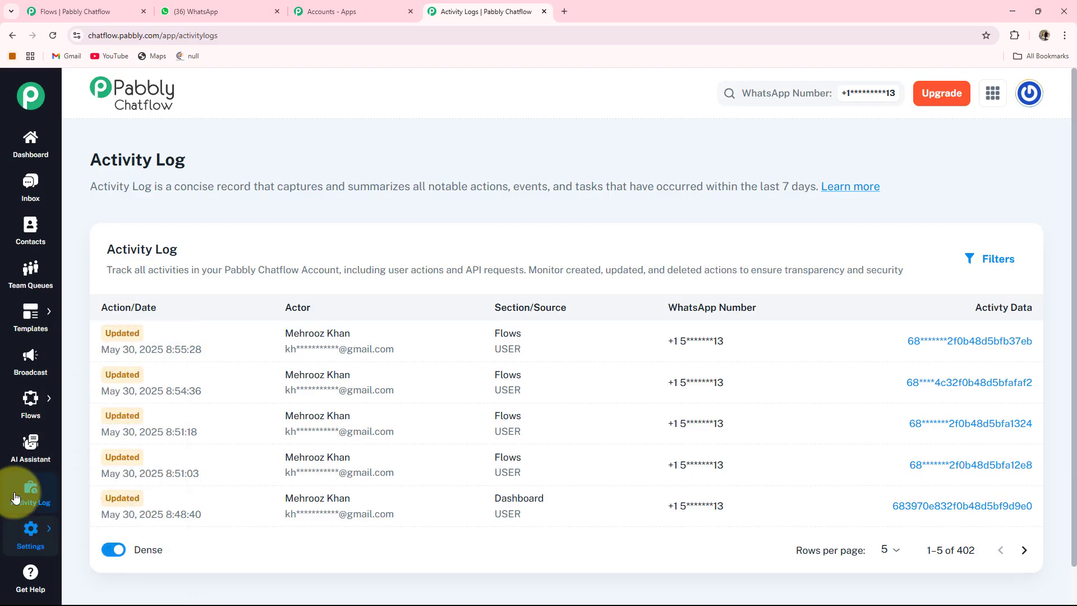
mouse_move(28, 397)
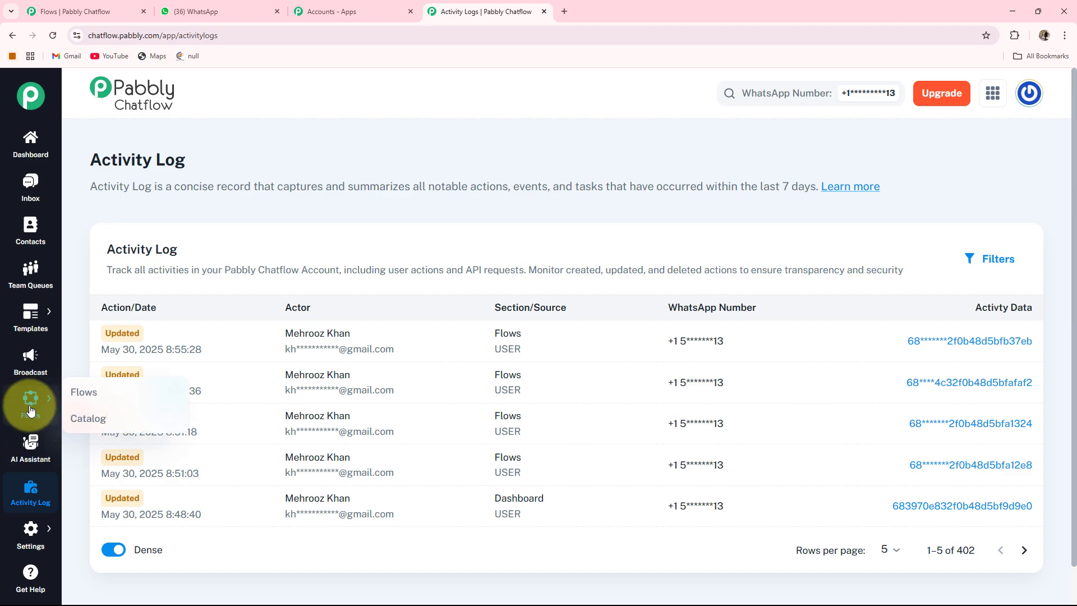
In Flow Builder, review the flow stat cards and add a new flow.
click(80, 394)
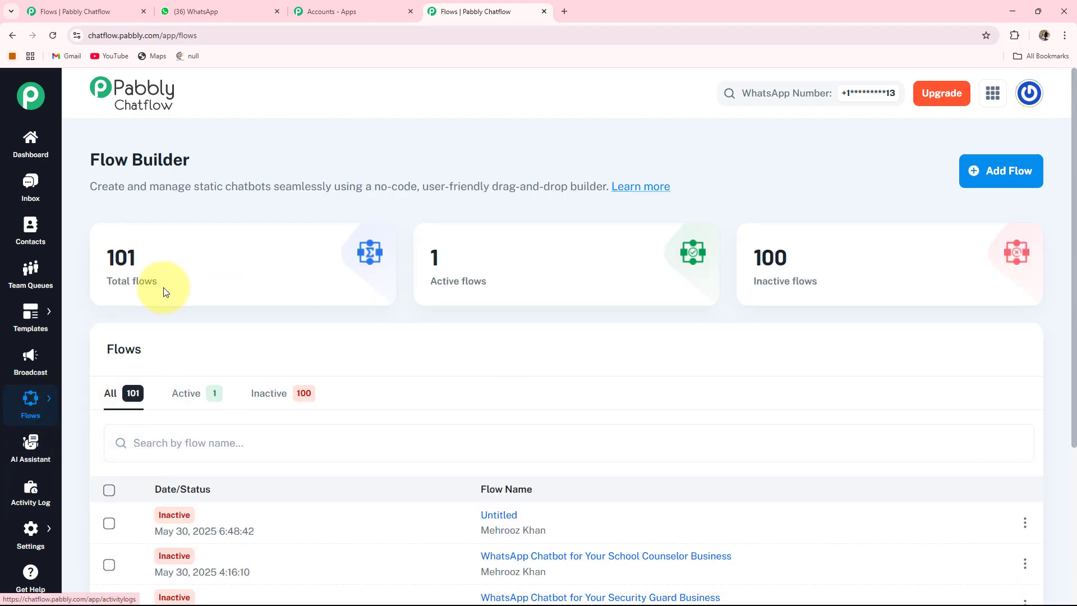
mouse_move(112, 280)
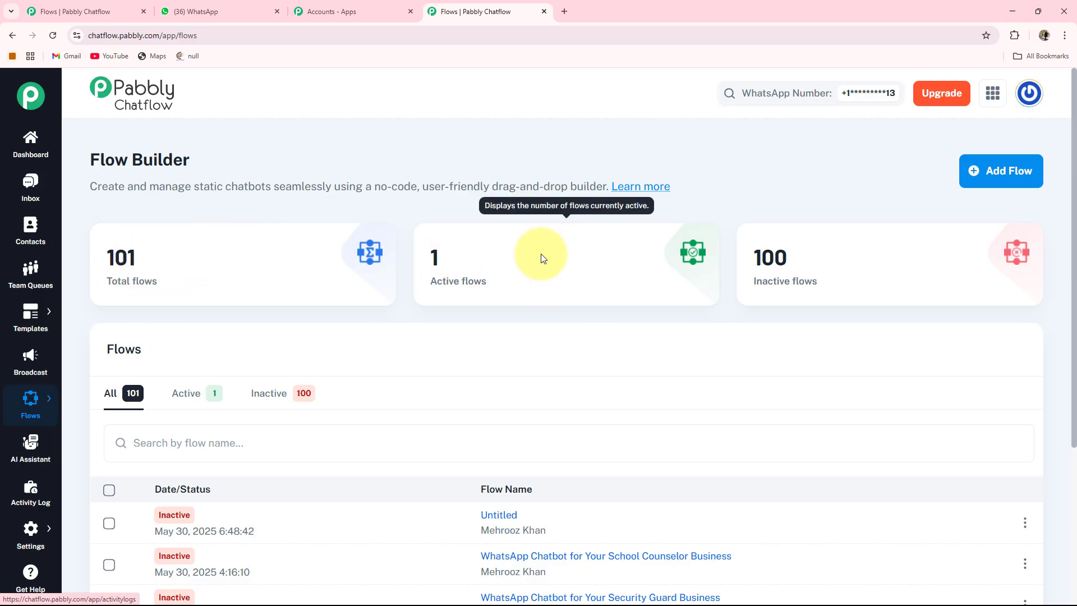
mouse_move(773, 265)
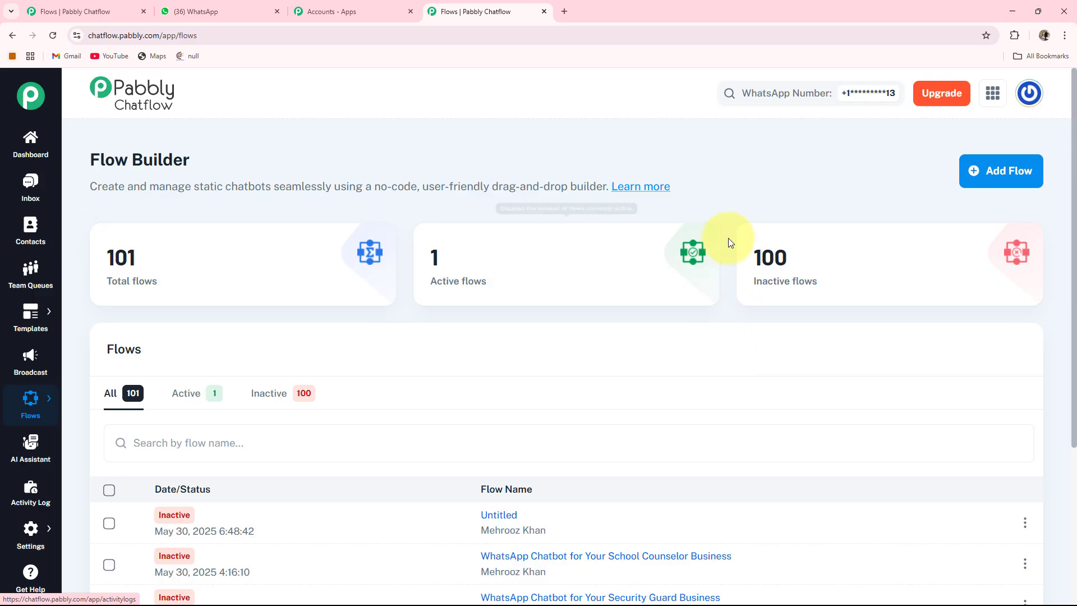
click(1005, 178)
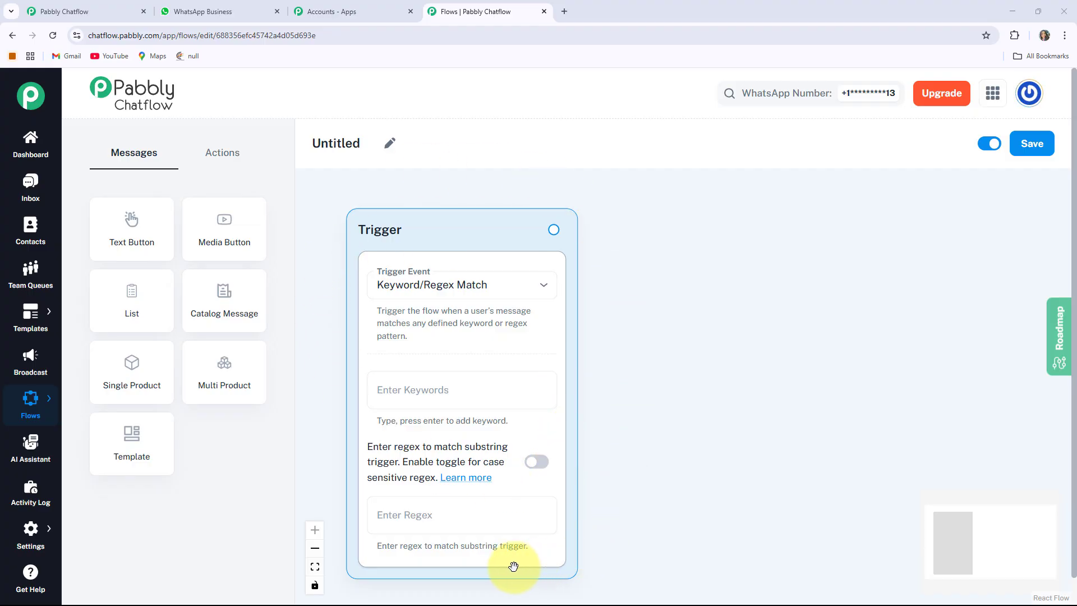
click(480, 296)
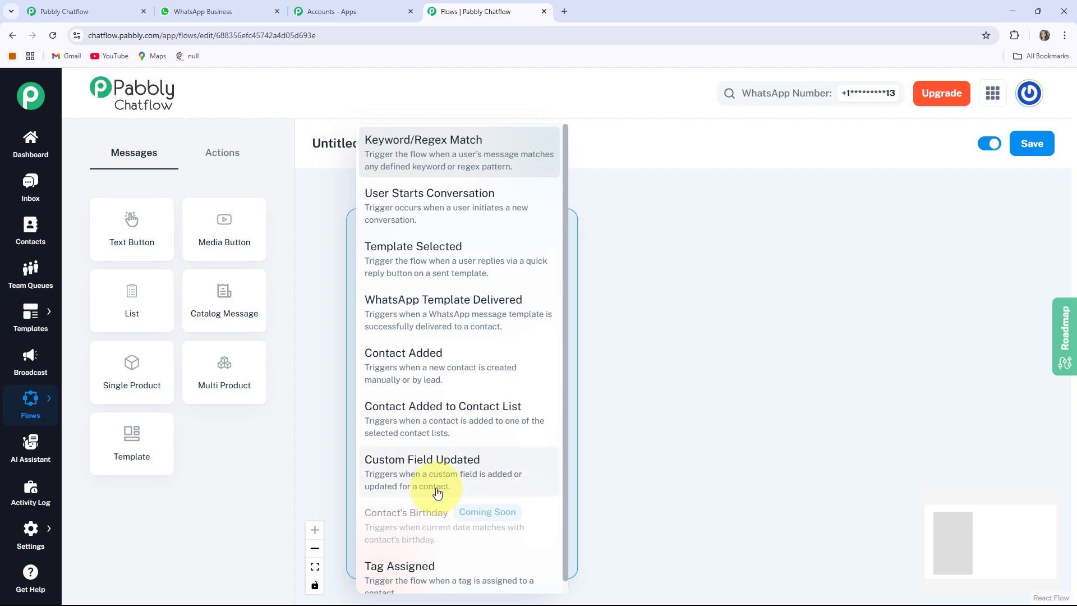
click(427, 144)
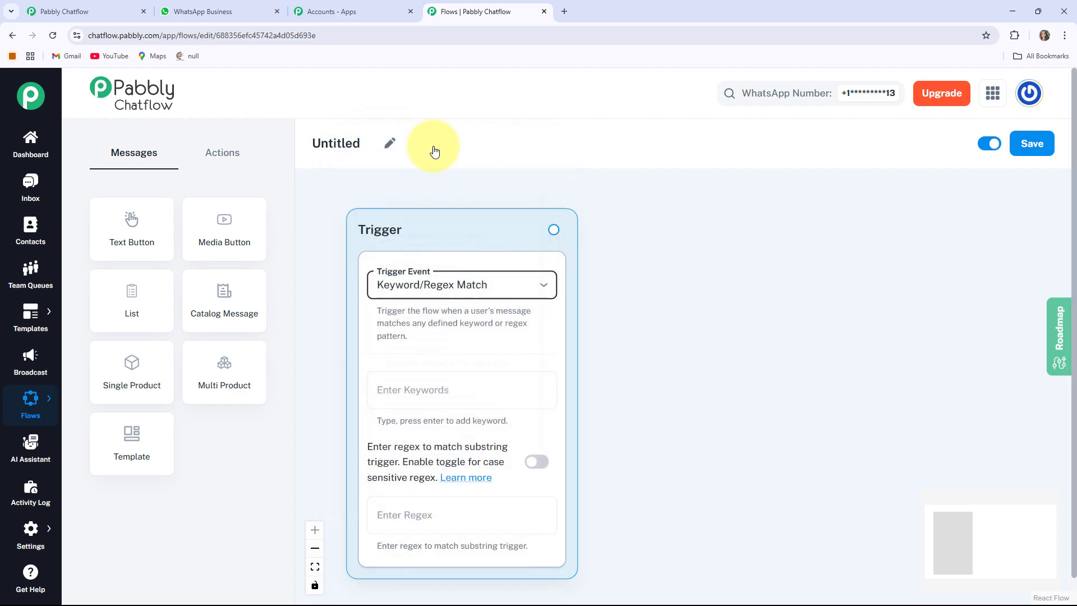
drag(676, 423, 677, 383)
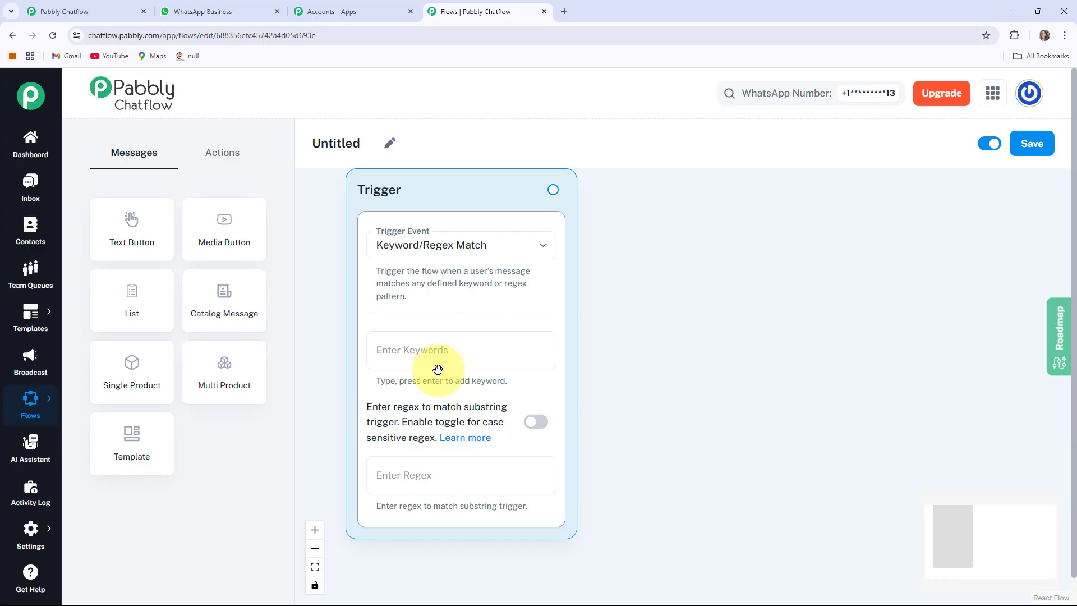
click(440, 480)
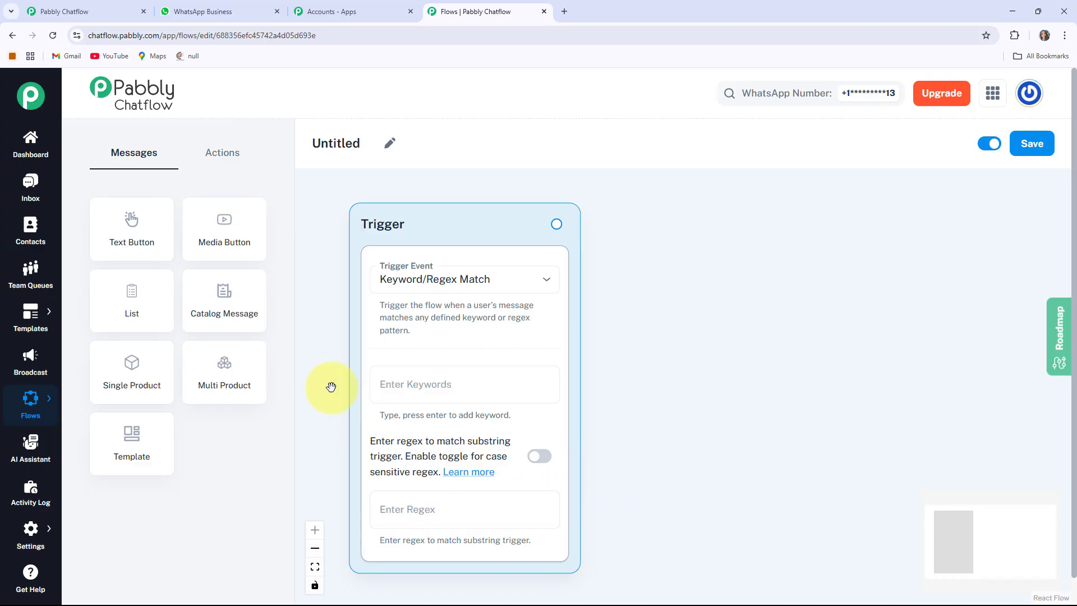
Rename the flow to 'Automate Order Taking for Restaurants with WhatsApp Chatbot'.
click(389, 144)
text(Automate Order Taking for Restaurants with WhatsApp Chatbot)
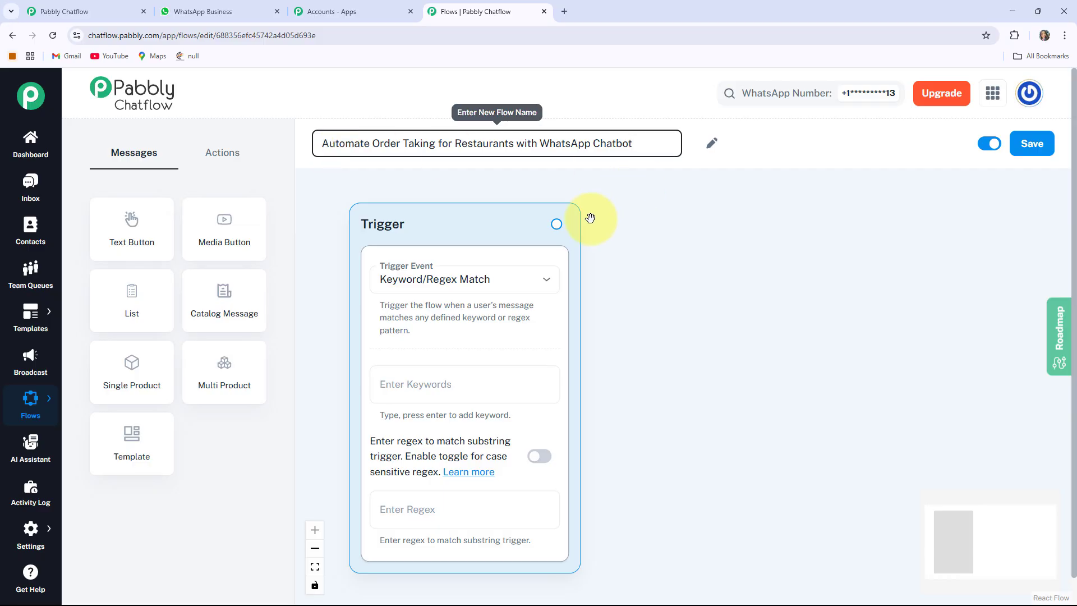
click(690, 248)
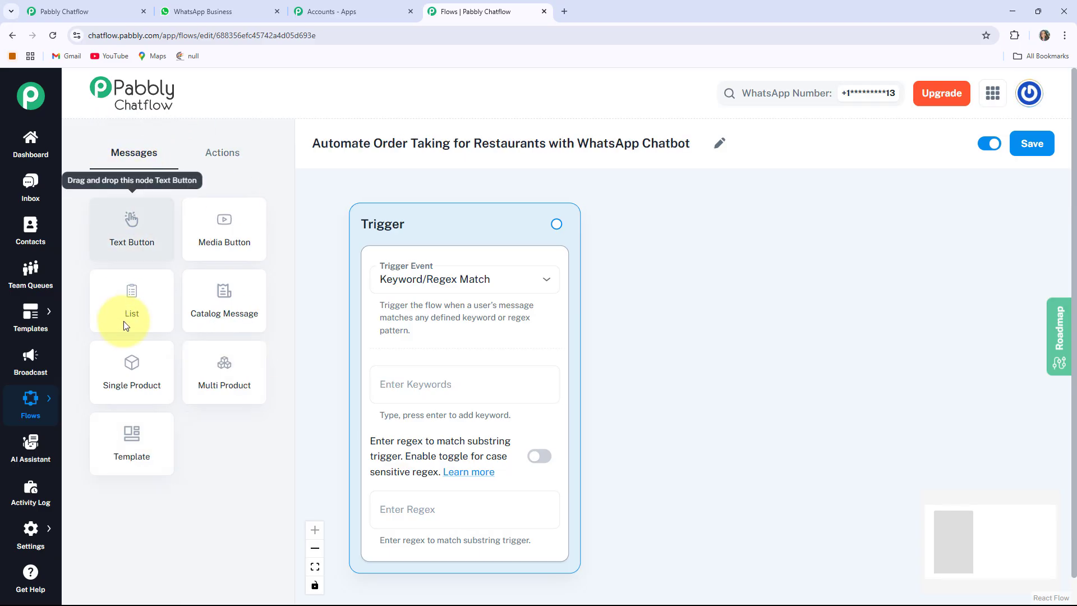
Look over the action and message nodes, then save the flow.
click(223, 153)
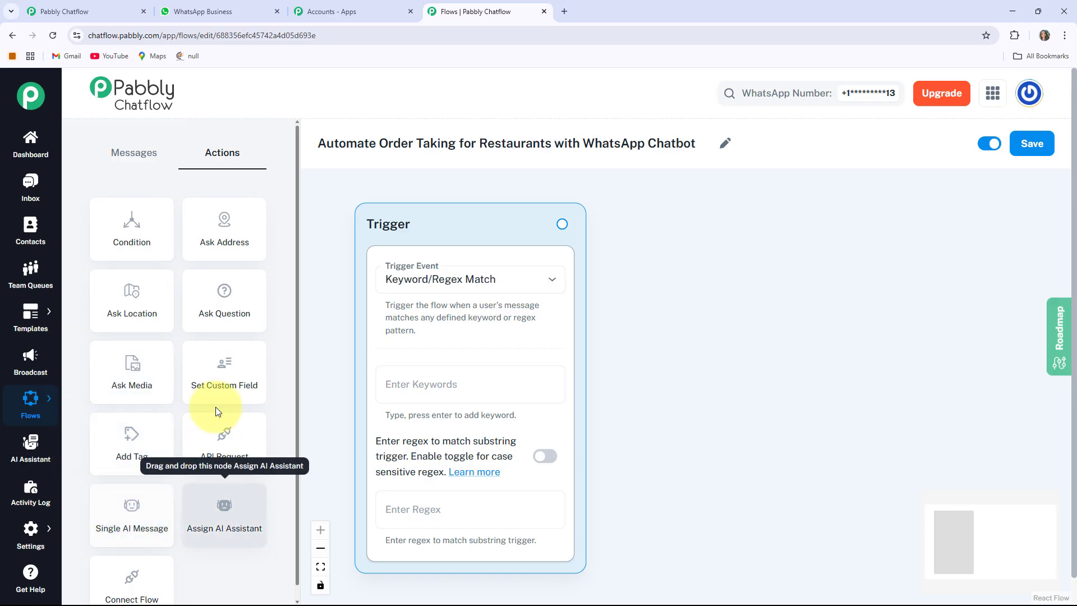
click(124, 152)
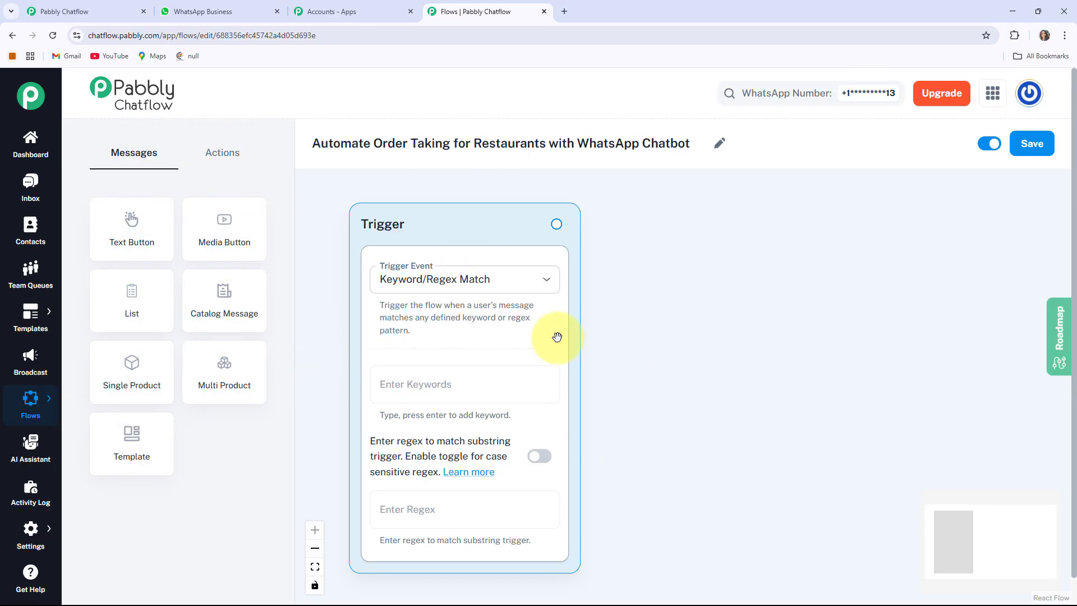
click(487, 384)
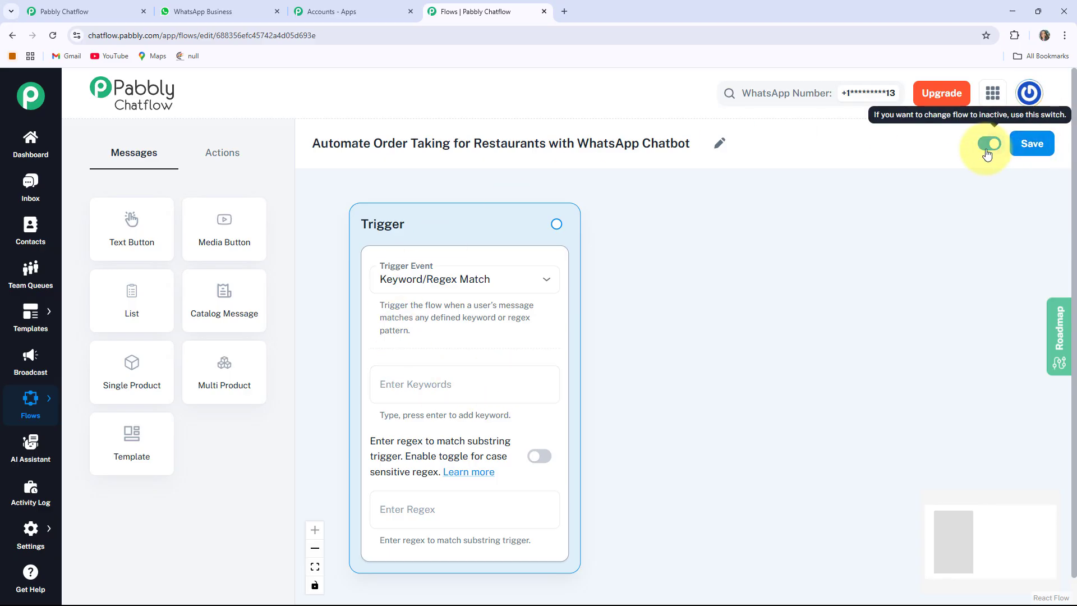
click(1026, 158)
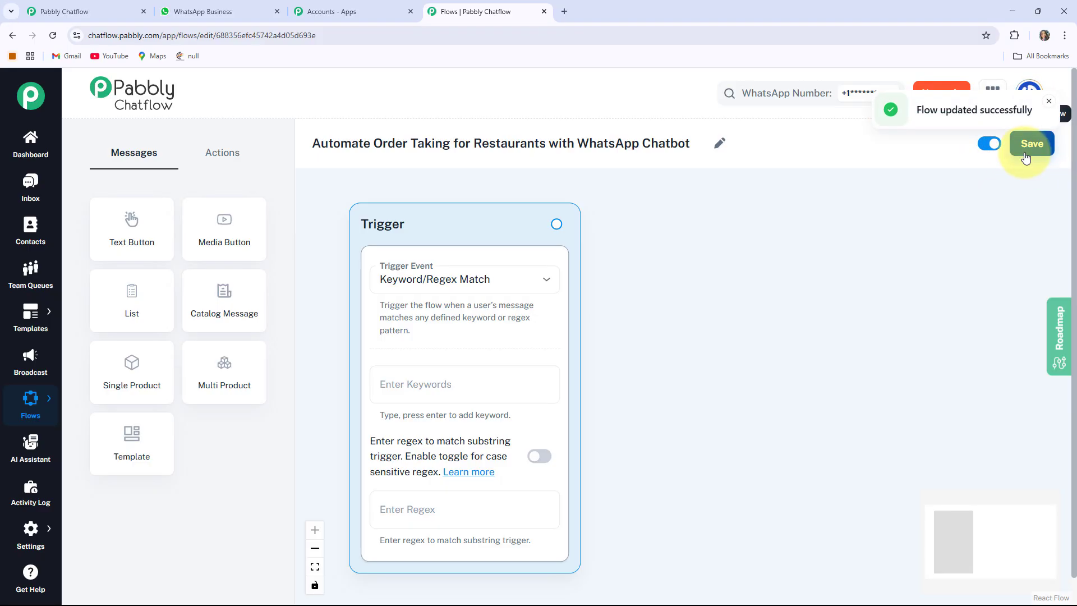
click(1046, 101)
drag(709, 306, 690, 294)
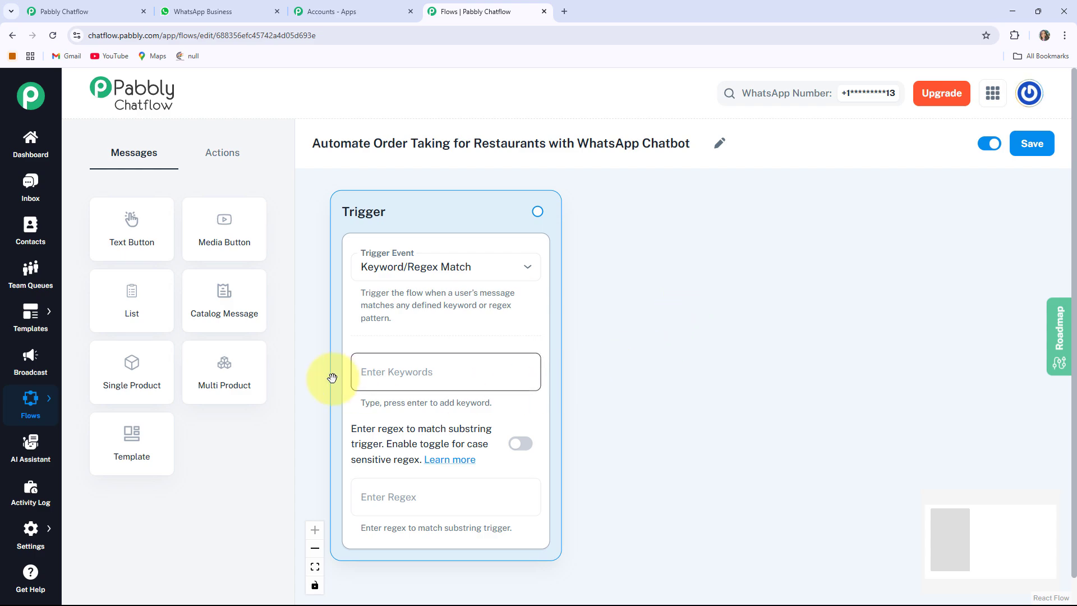
Add Menu and Order as trigger keywords alongside food.
click(379, 372)
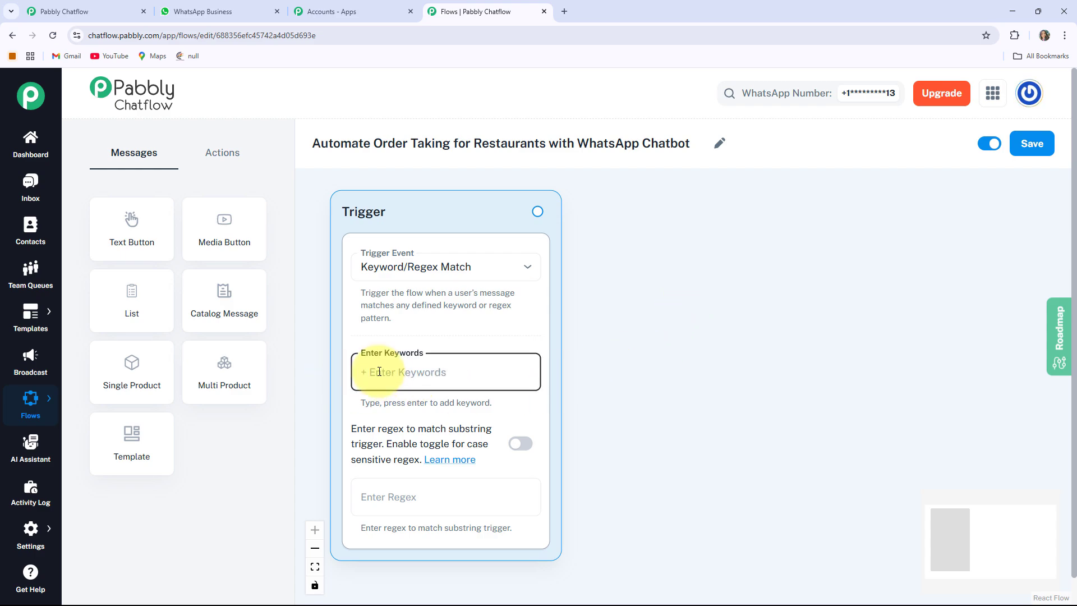
text(Menu)
key(Return)
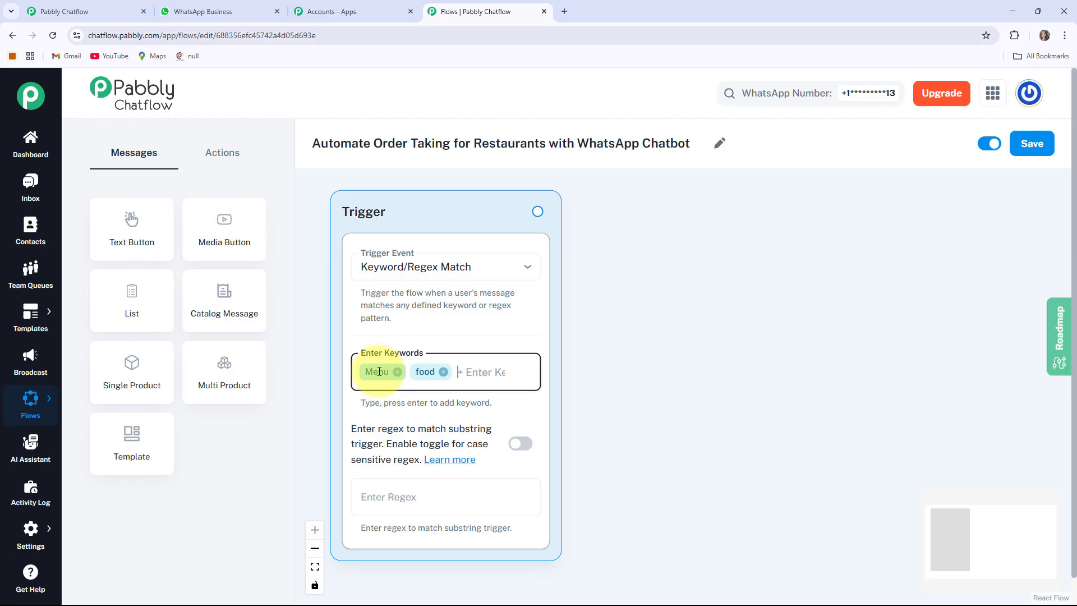
text(rder)
key(Return)
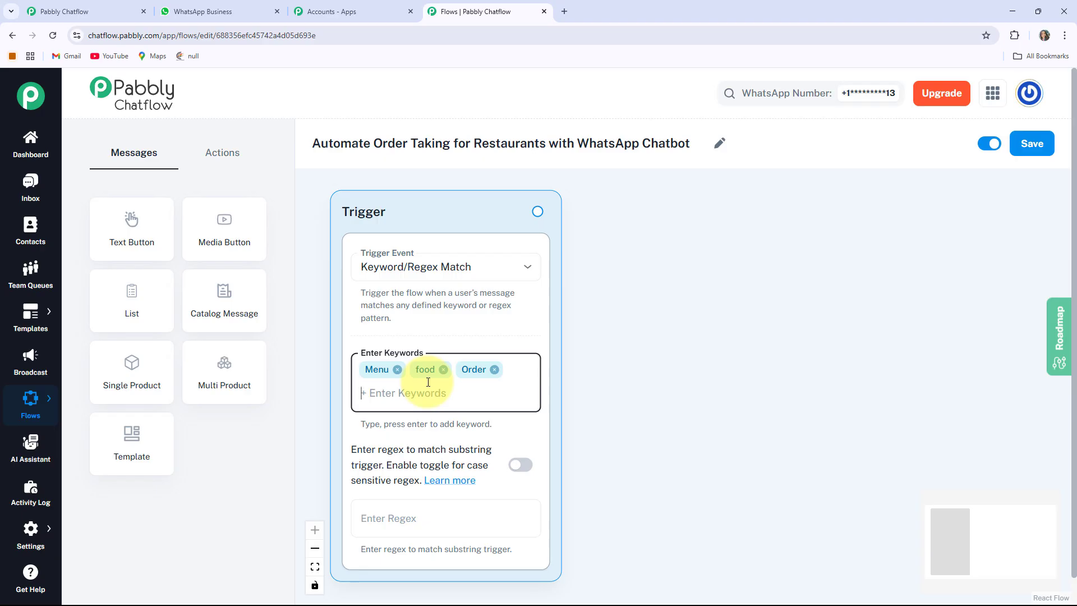
Draw a new outgoing connection from the keyword trigger onto the empty canvas.
click(642, 382)
drag(662, 385, 645, 387)
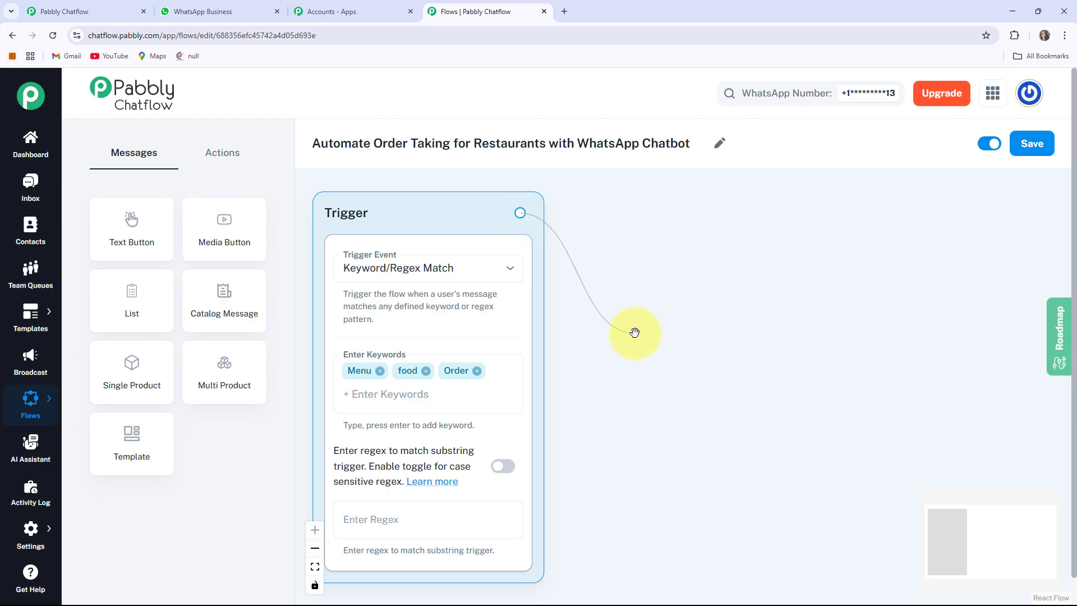
drag(634, 332, 685, 253)
Add a Text Button node after the trigger with the pasted Moonlight Restaurant welcome text.
click(621, 371)
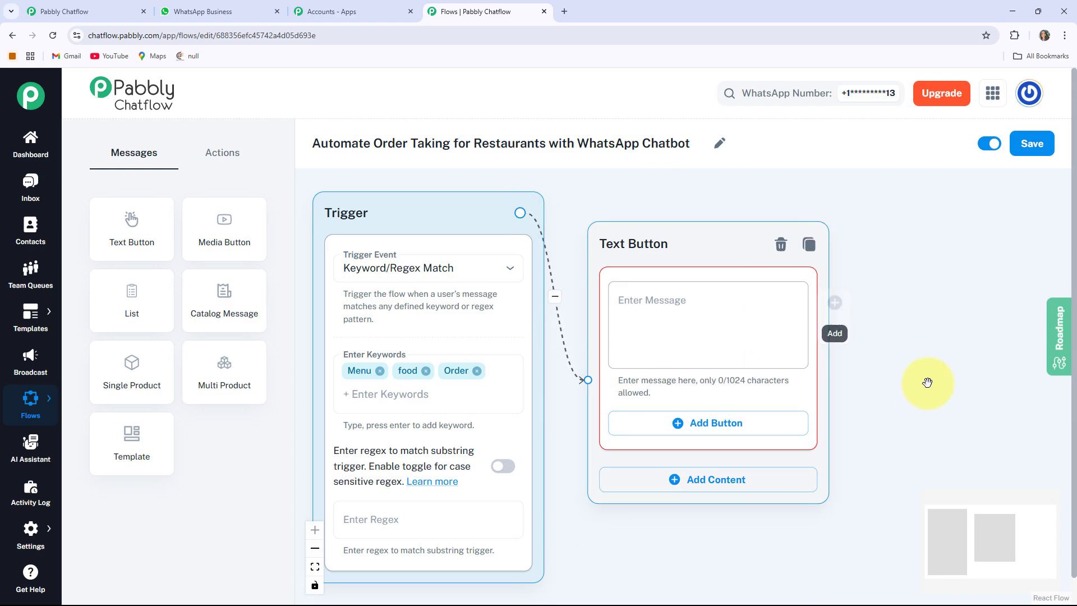
drag(943, 362, 774, 363)
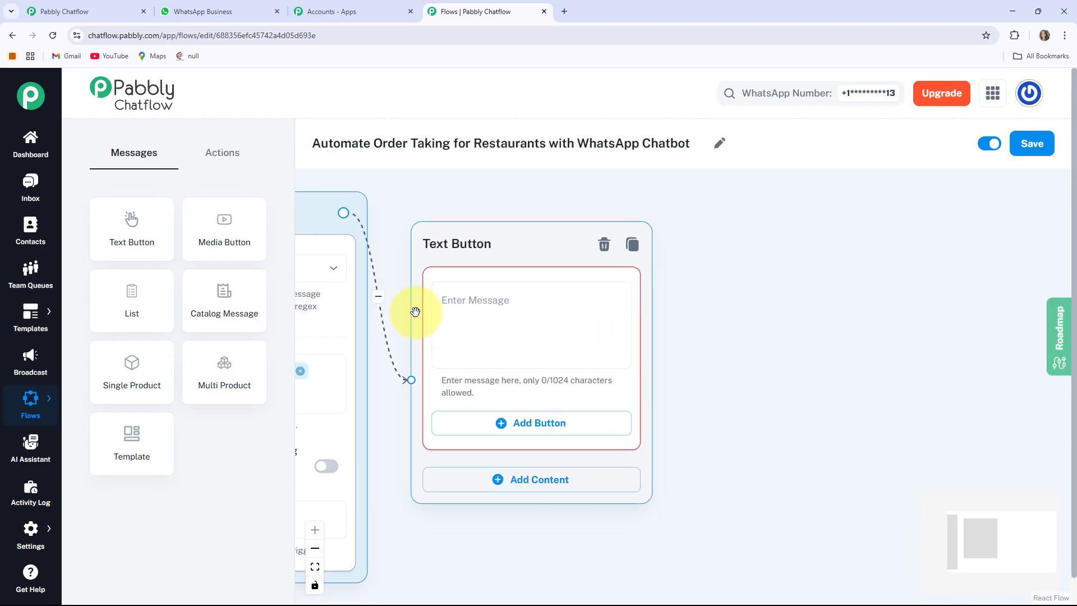
click(443, 312)
text(👋 Welcome to *Moonlight Restaurant!* How can I assist you today? Please choose what you'd like to do.)
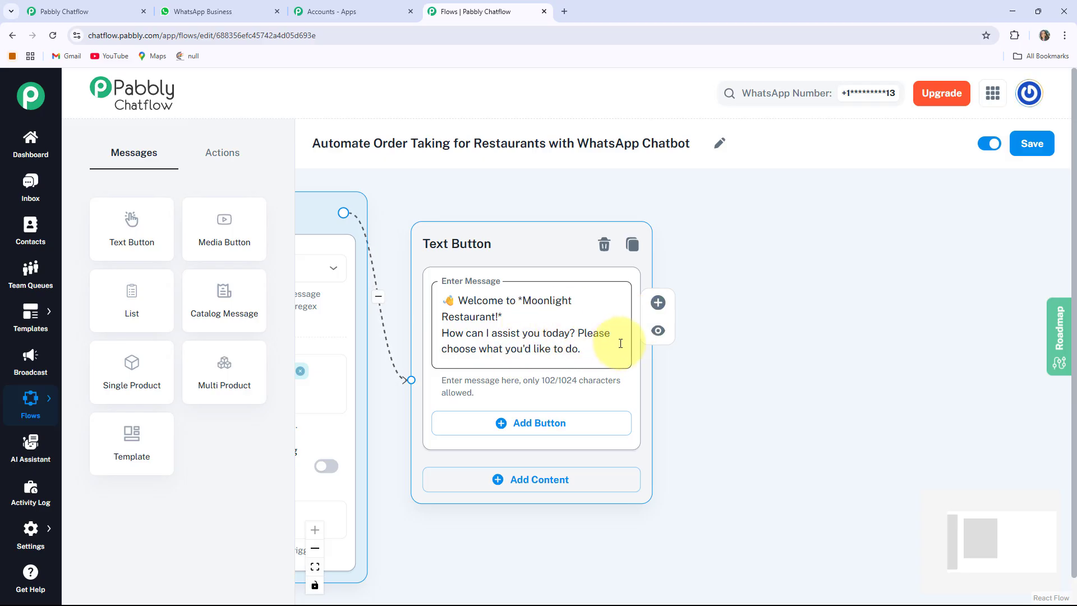
click(774, 419)
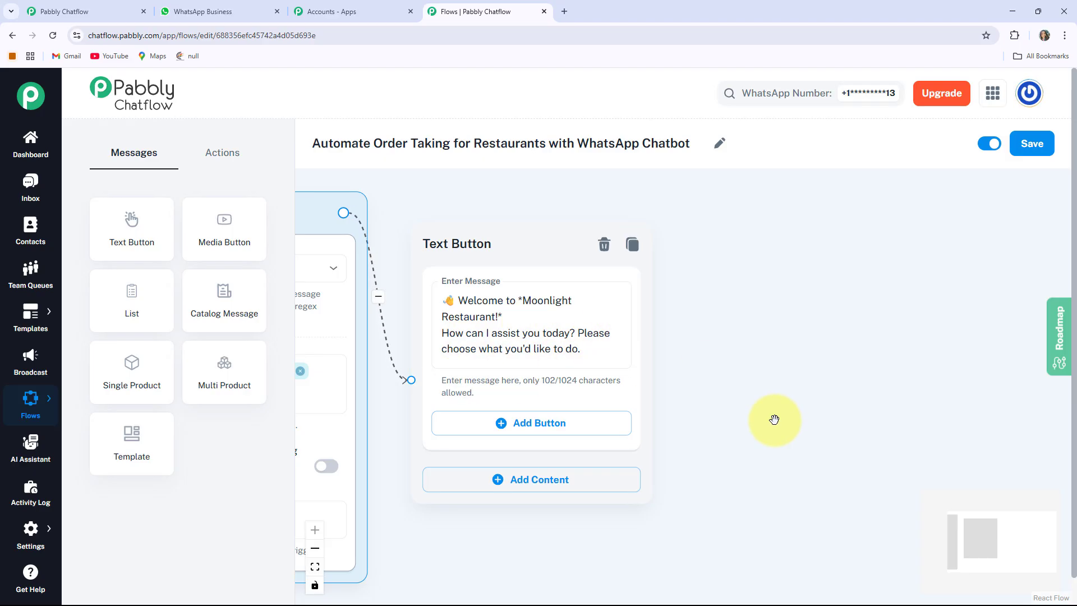
drag(774, 419, 746, 364)
click(541, 307)
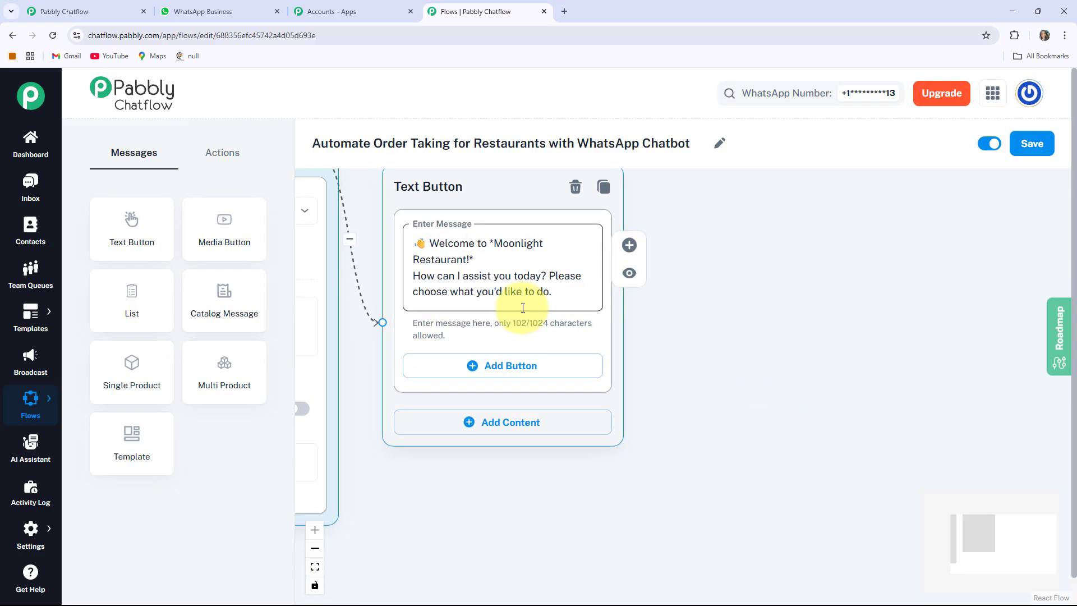
click(563, 374)
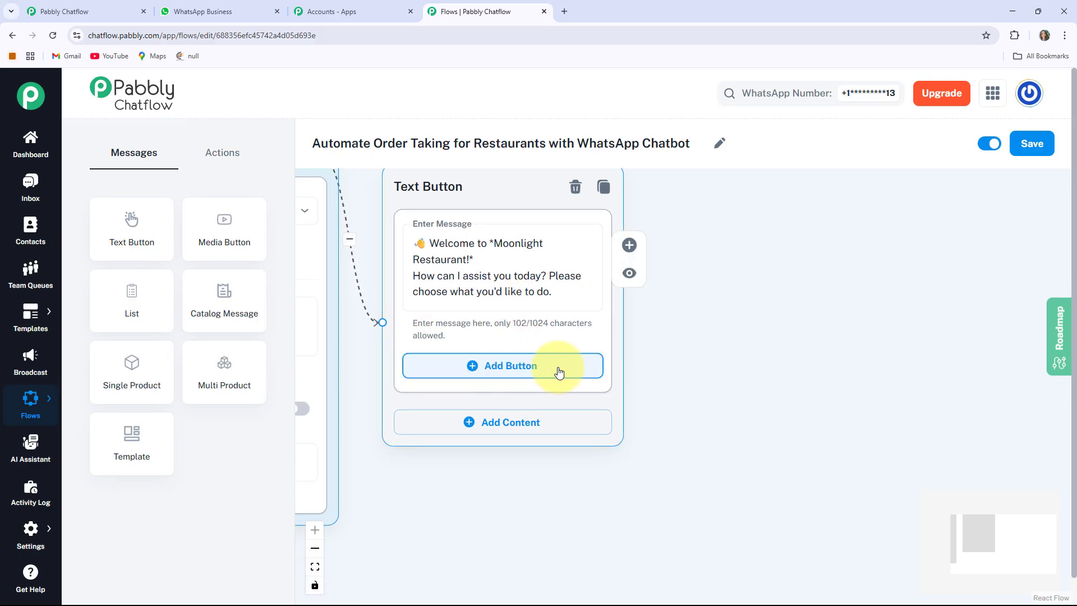
Give the welcome message two reply buttons labelled View Menu and Place Order.
click(560, 372)
click(496, 511)
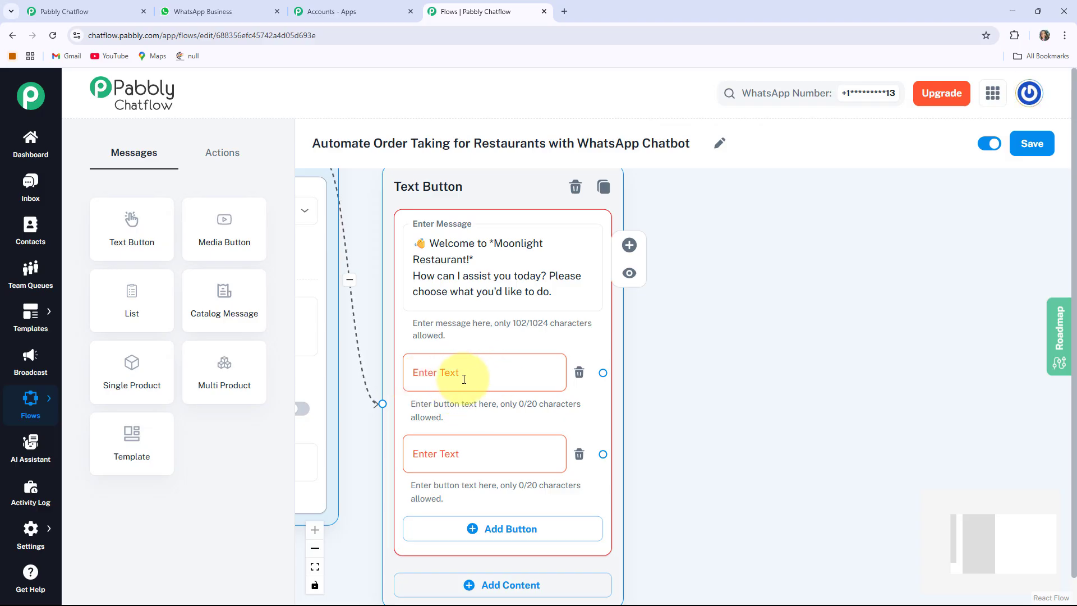
click(464, 380)
text(View Menu)
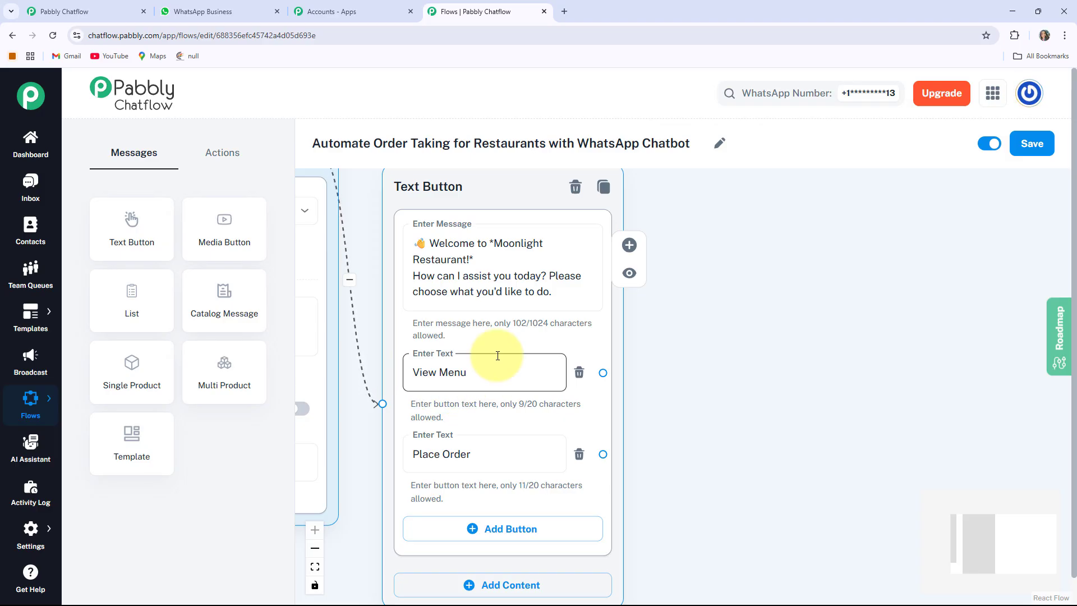
click(483, 454)
text(Place Order)
scroll(701, 432, down, 2)
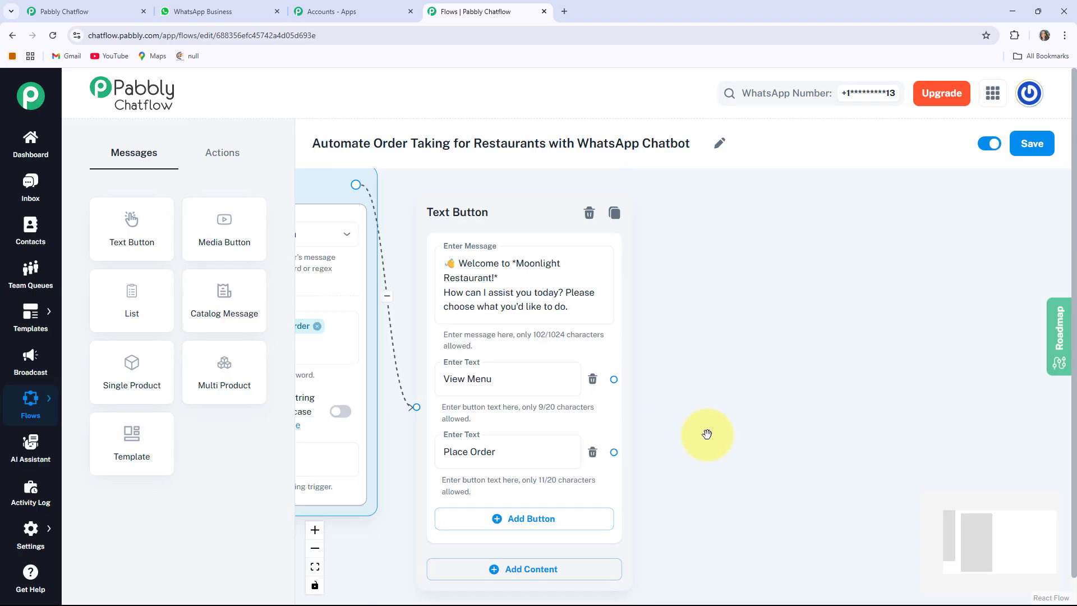
scroll(737, 434, up, 2)
scroll(673, 417, right, 3)
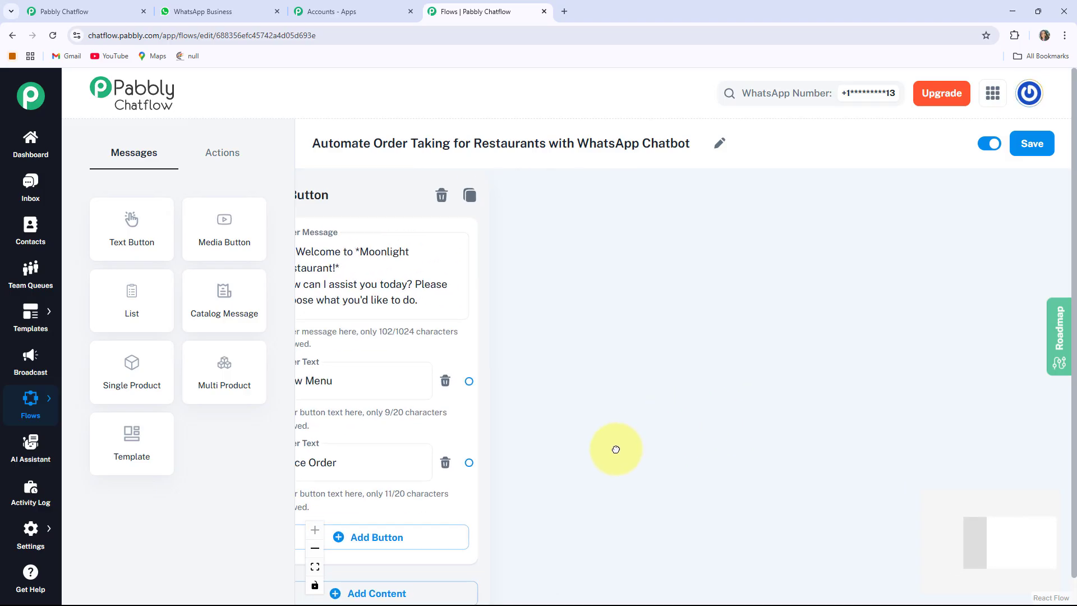
scroll(621, 423, left, 2)
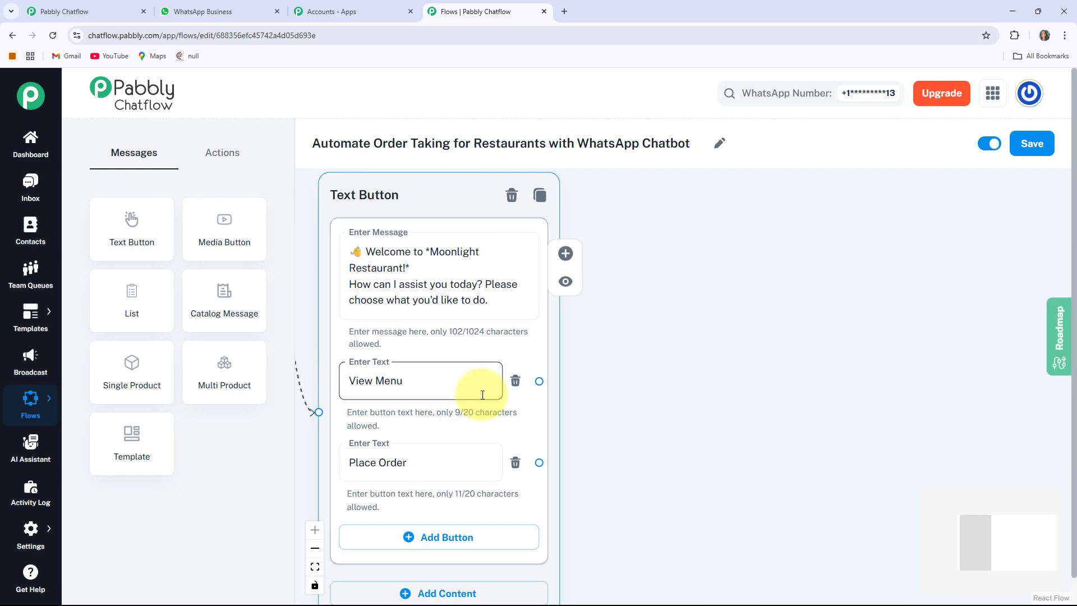
drag(134, 303, 421, 356)
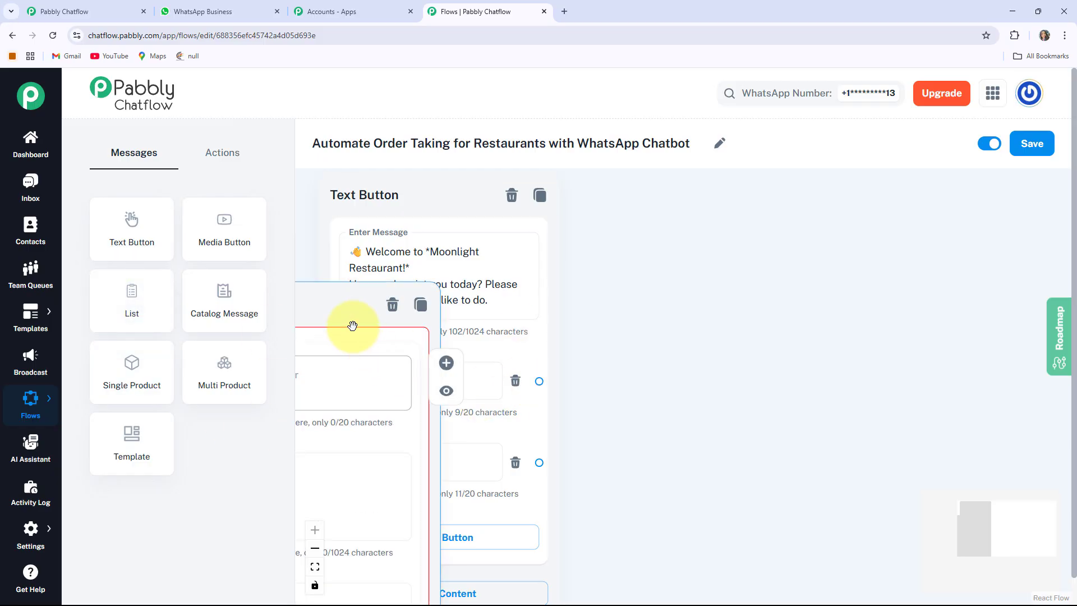
Place the List node beside the welcome message and paste the Menu Categories header.
drag(352, 325, 760, 233)
drag(793, 343, 701, 301)
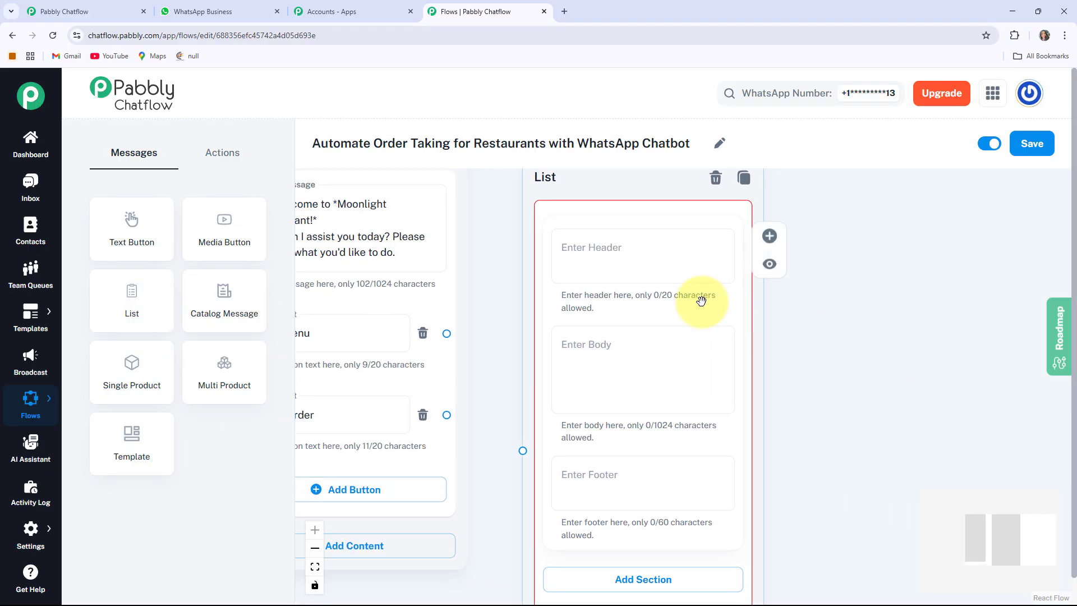
scroll(701, 301, down, 3)
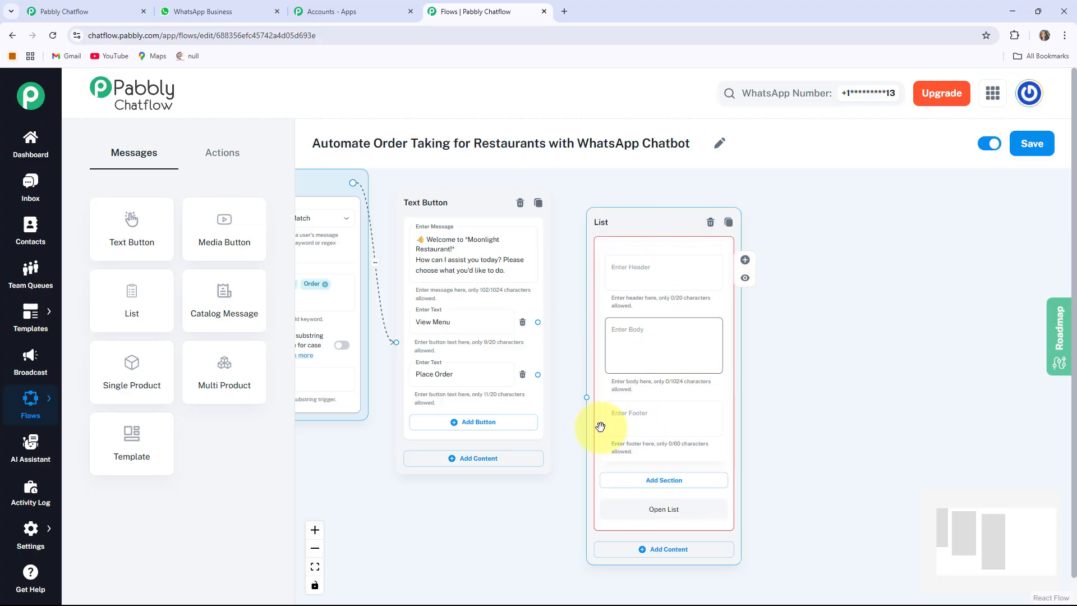
click(637, 282)
text(Menu Categories)
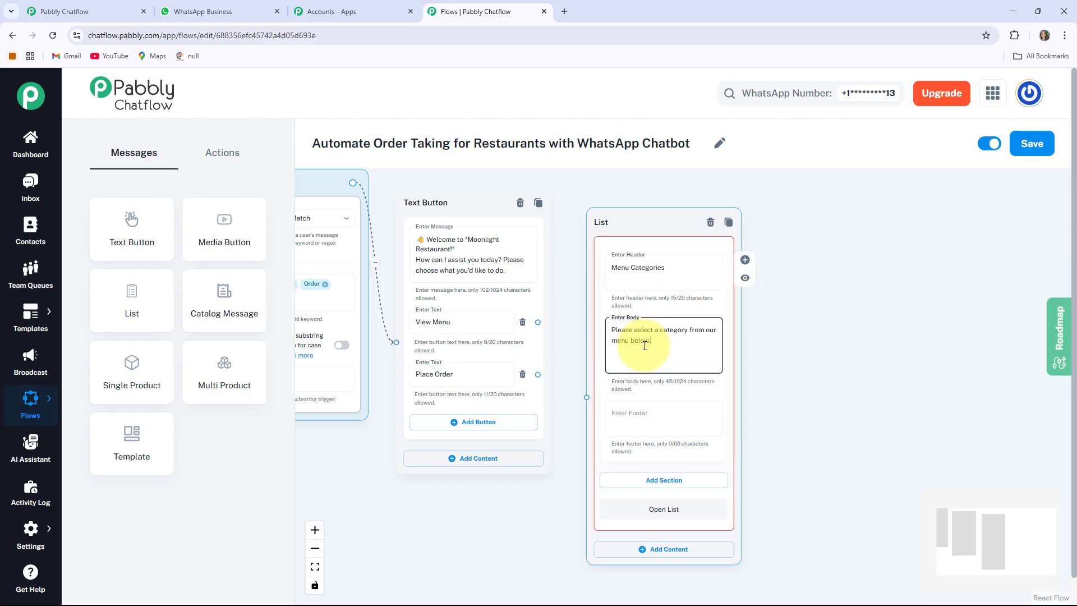
click(783, 433)
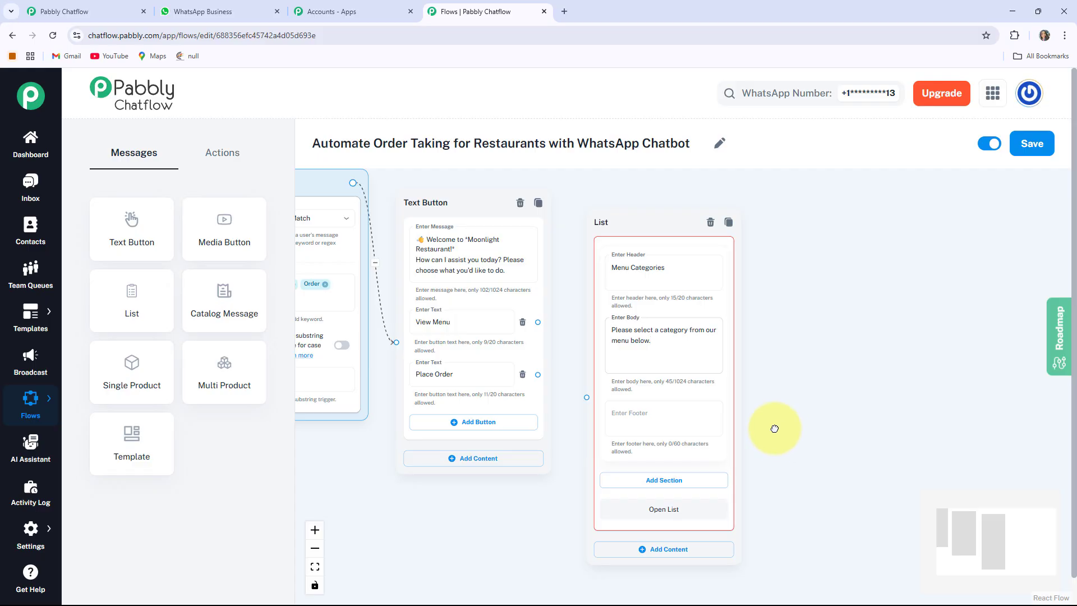
drag(775, 428, 724, 359)
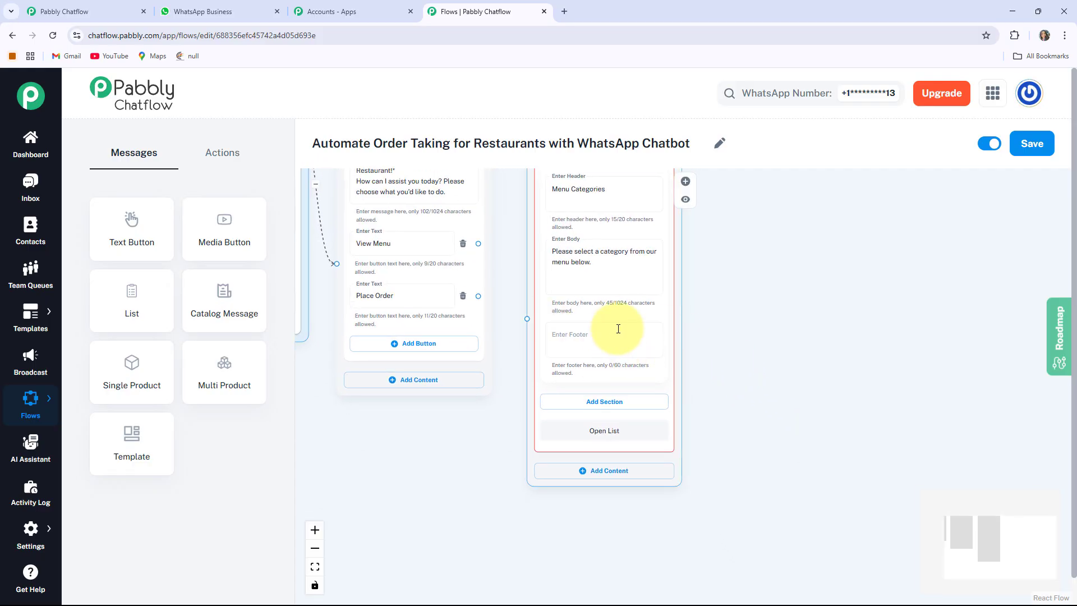
click(611, 350)
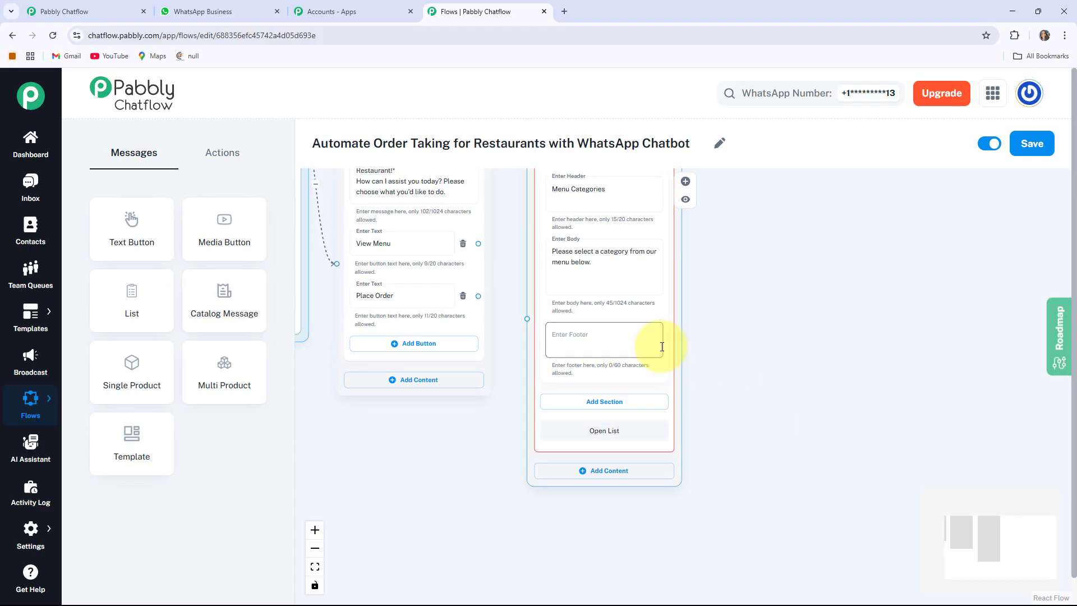
scroll(745, 432, up, 5)
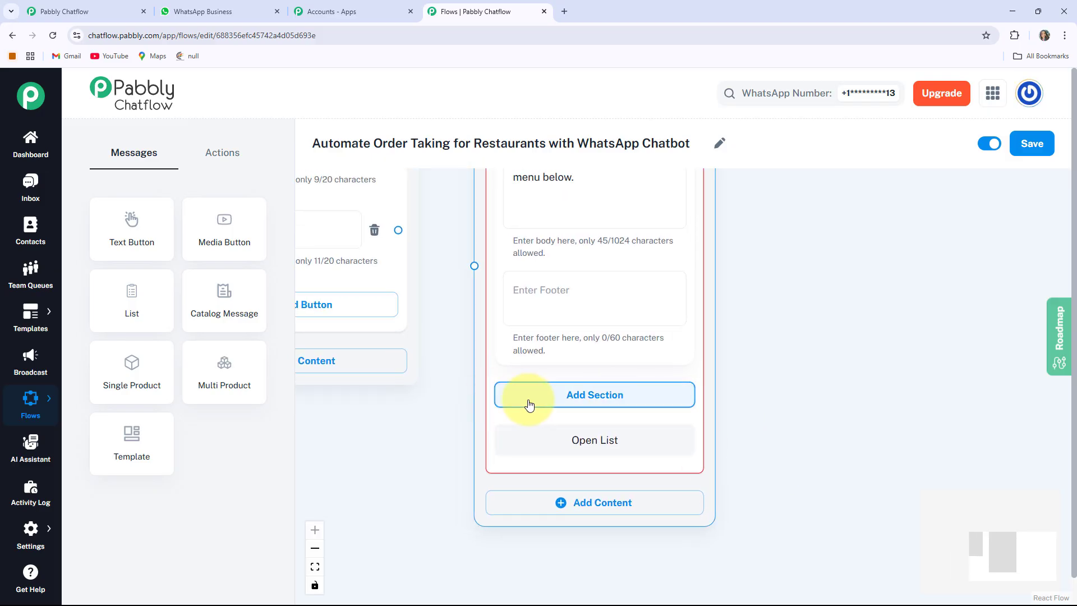
Add an Our Dishes section with Starters, Main Course and Desserts items.
click(612, 403)
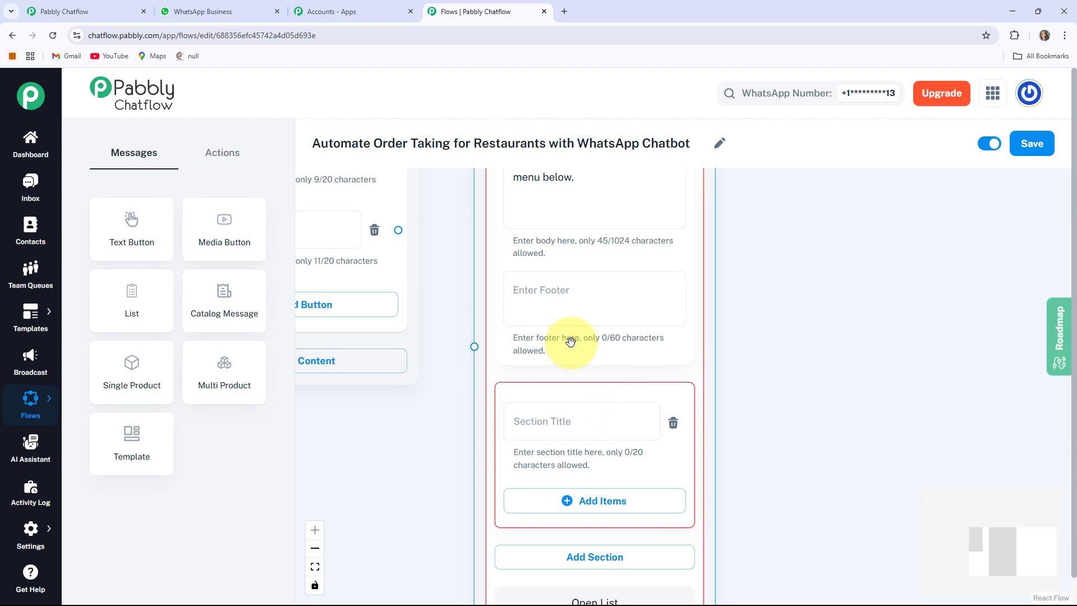
click(588, 428)
text(Our Dishes)
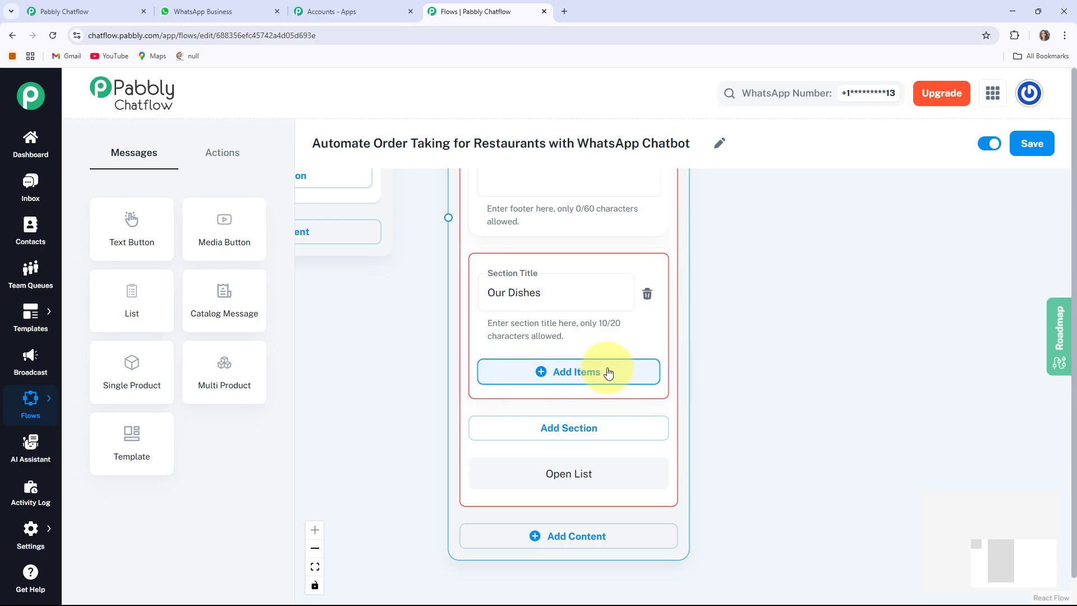
click(573, 375)
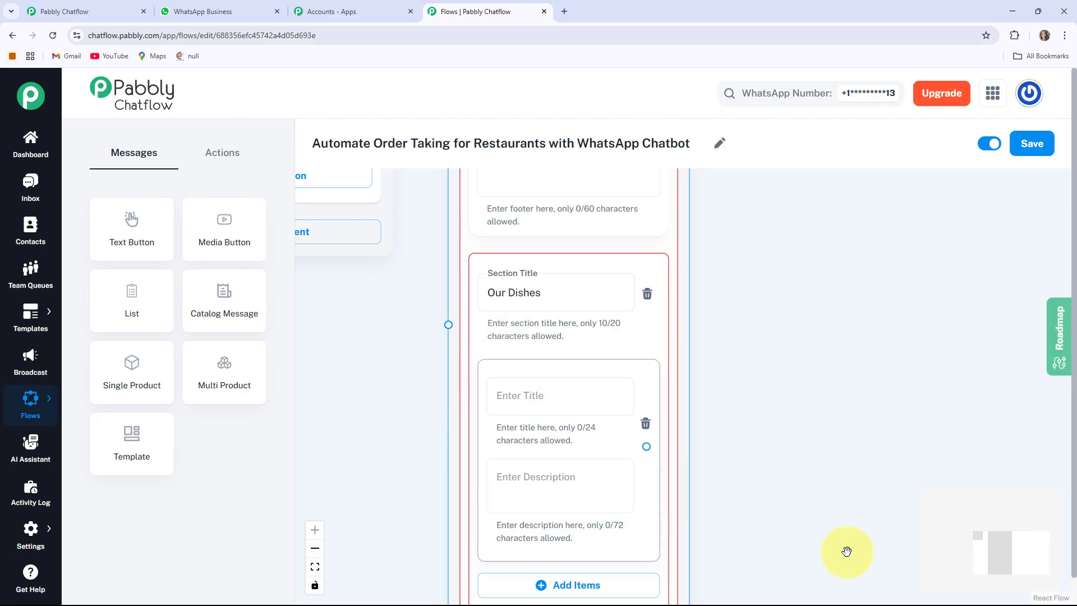
drag(846, 553, 835, 456)
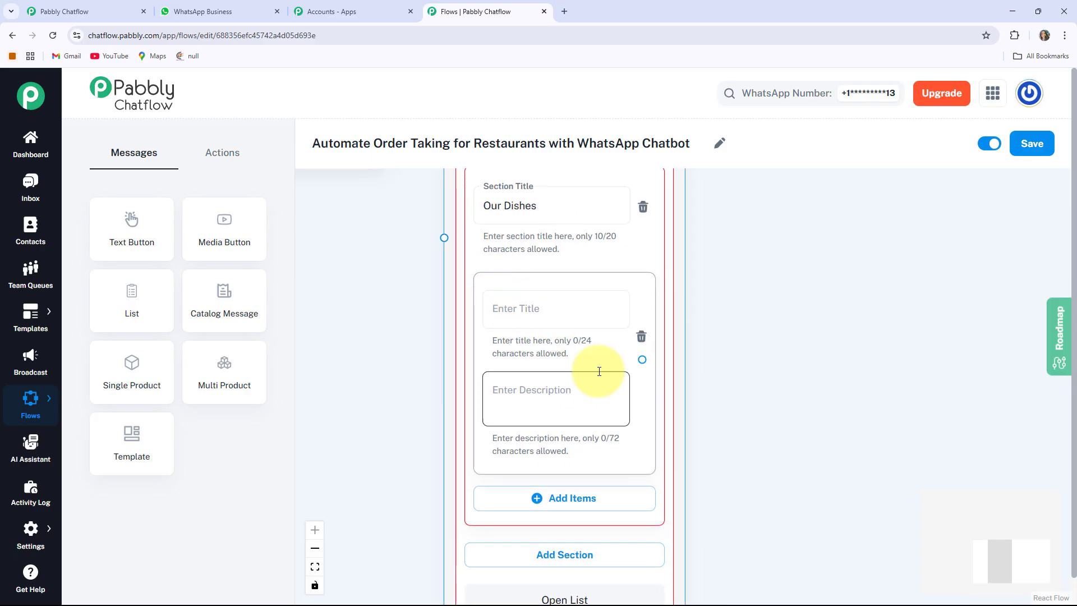
click(556, 309)
text(Starters 🍕)
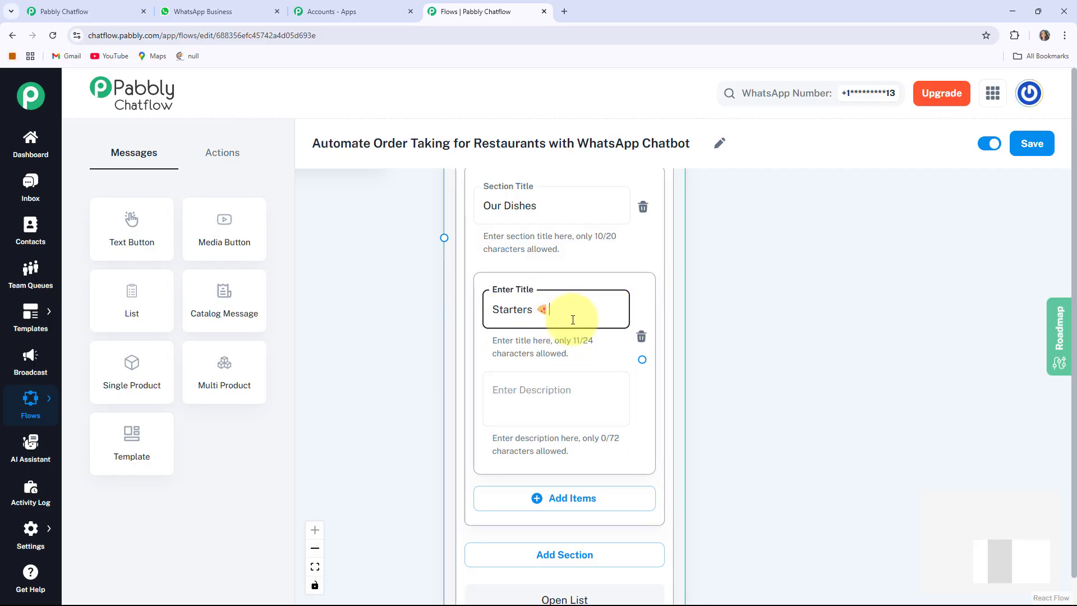
double_click(513, 505)
scroll(428, 472, up, 5)
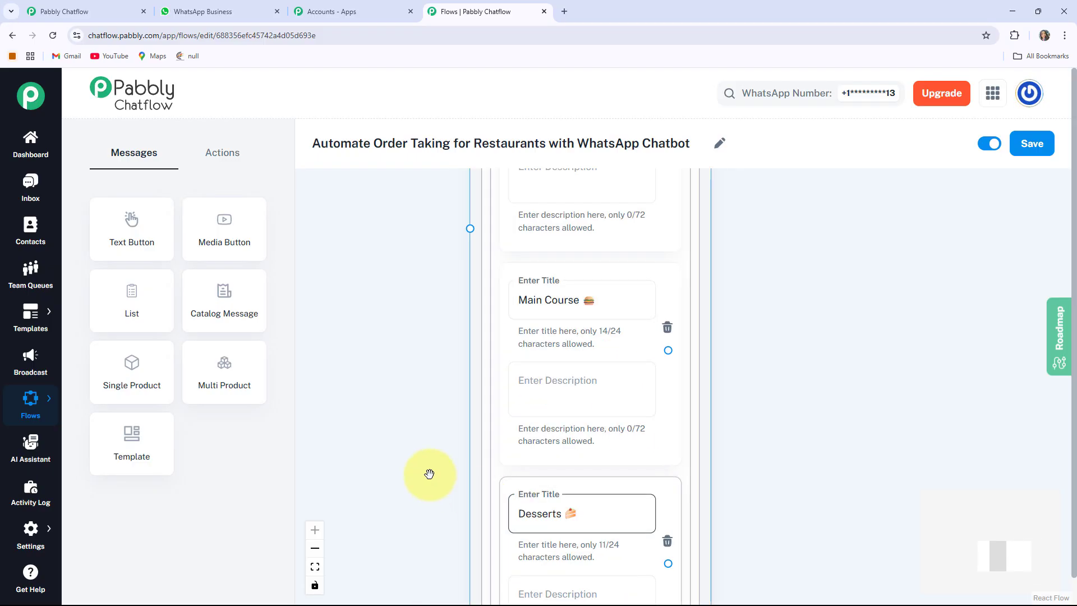
scroll(645, 428, down, 3)
scroll(428, 331, up, 4)
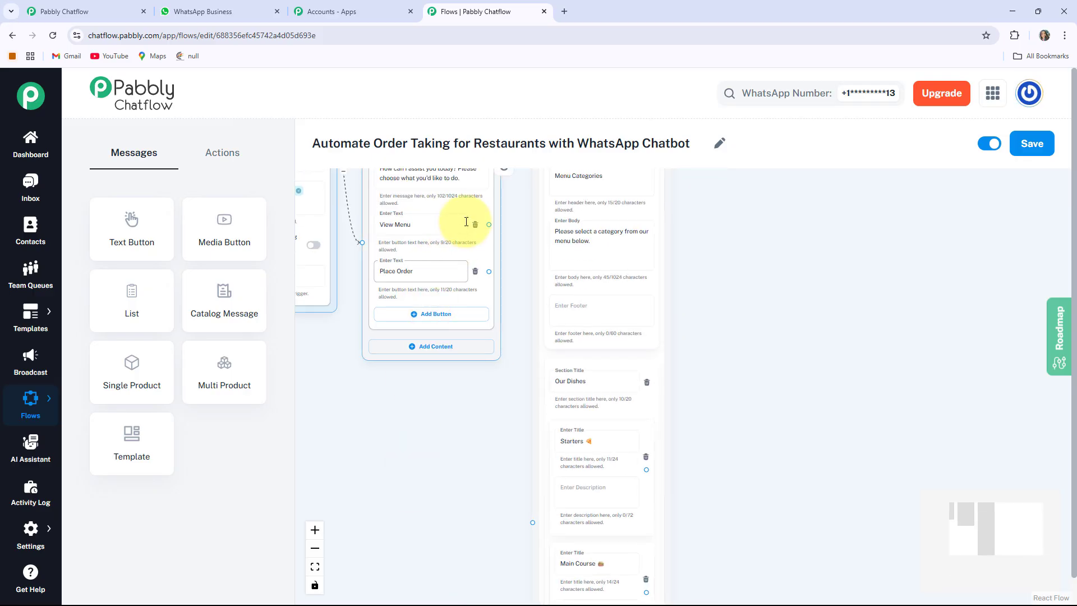
Connect the View Menu button to the Menu Categories list.
click(494, 224)
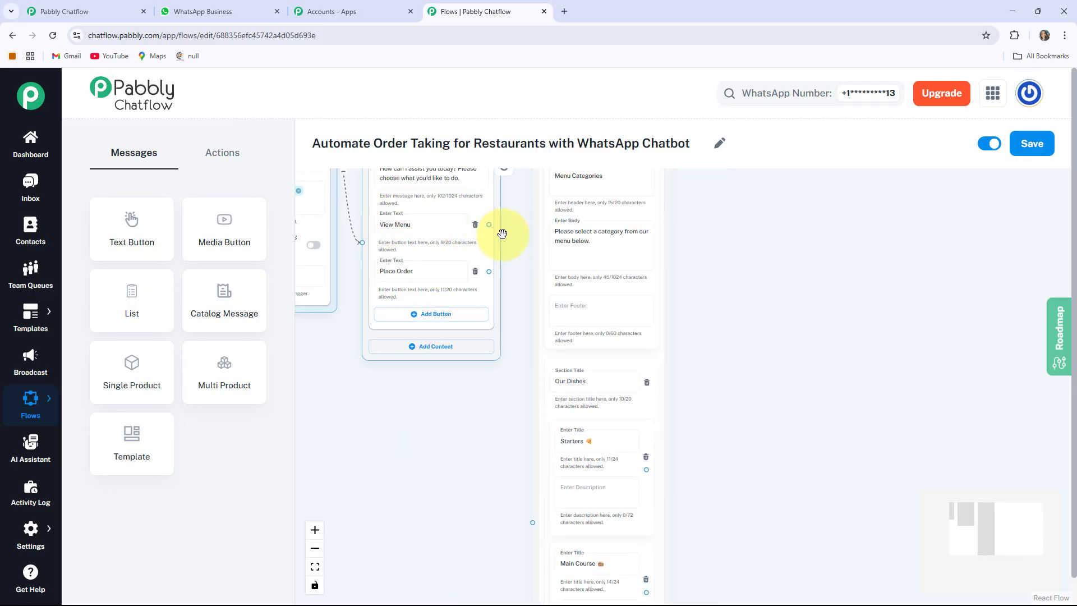
drag(502, 233, 530, 525)
scroll(716, 274, down, 2)
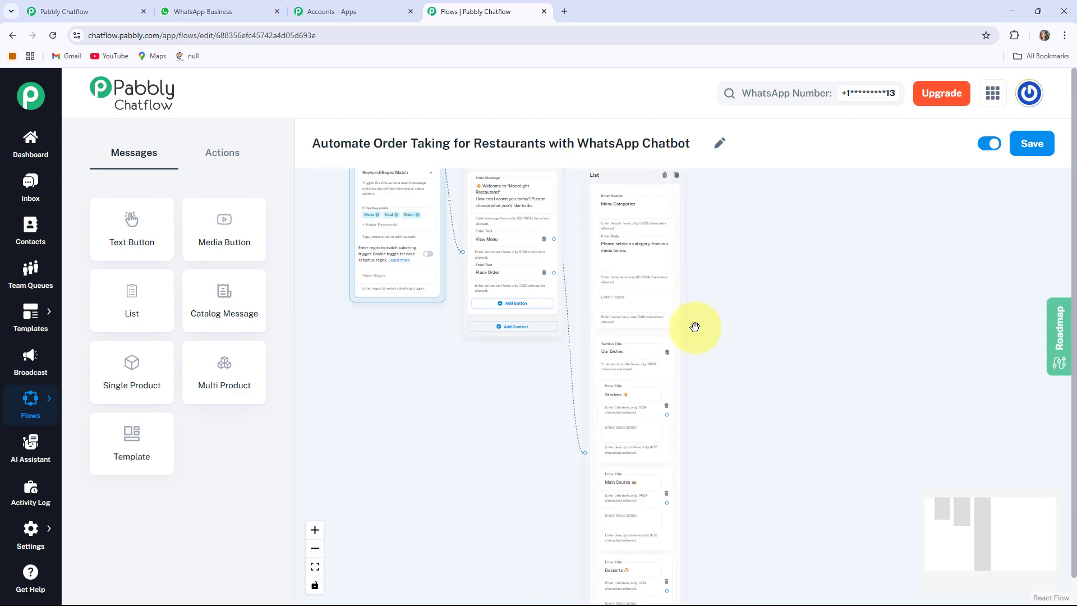
scroll(693, 327, up, 1)
scroll(684, 258, up, 2)
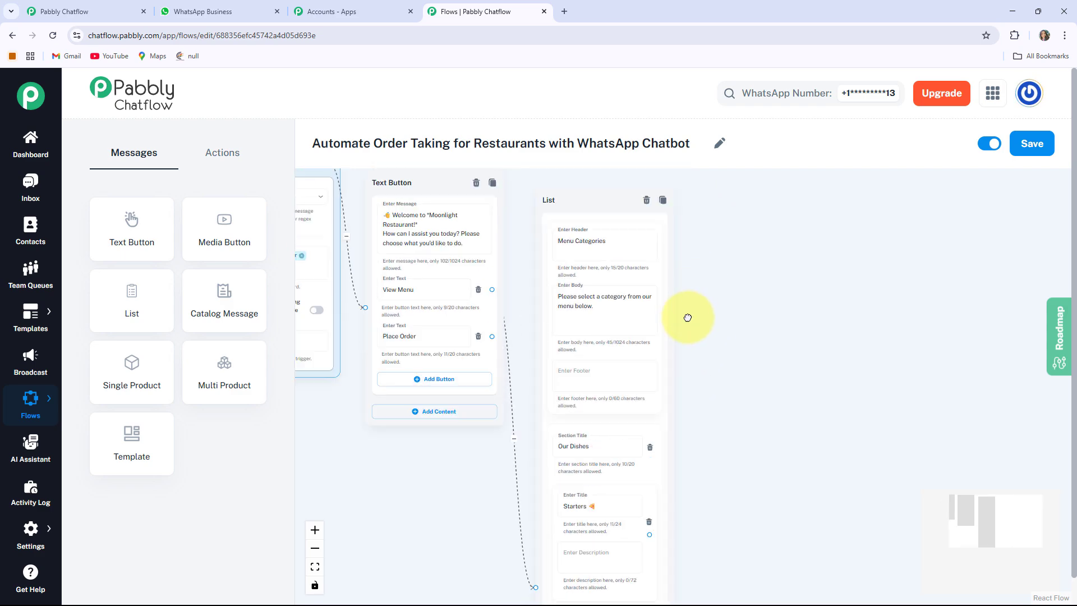